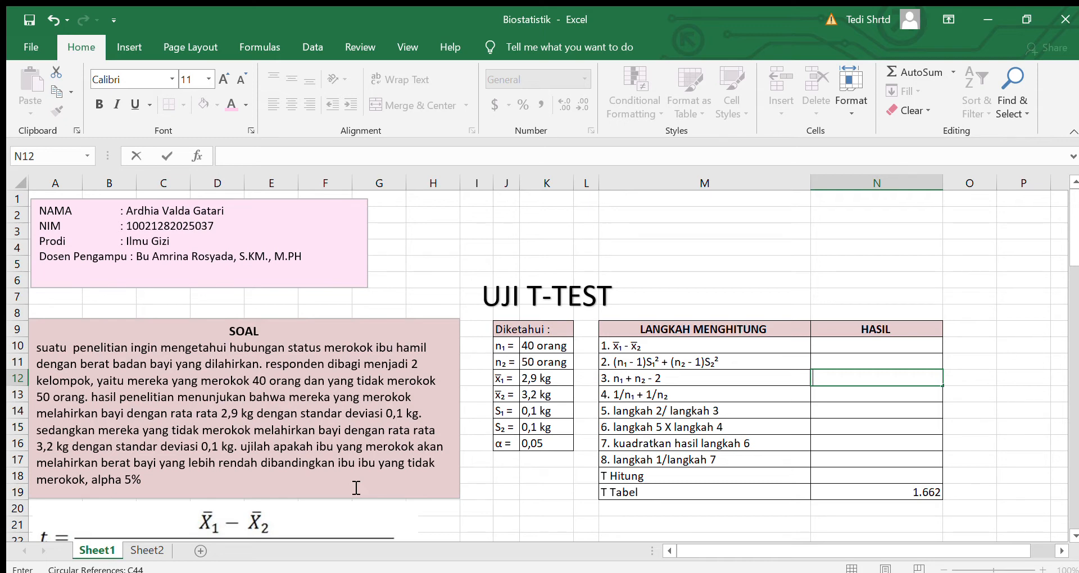
# Review the known values for n₁, n₂, both means, both standard deviations and α in cells K10 to K16
pyautogui.click(560, 345)
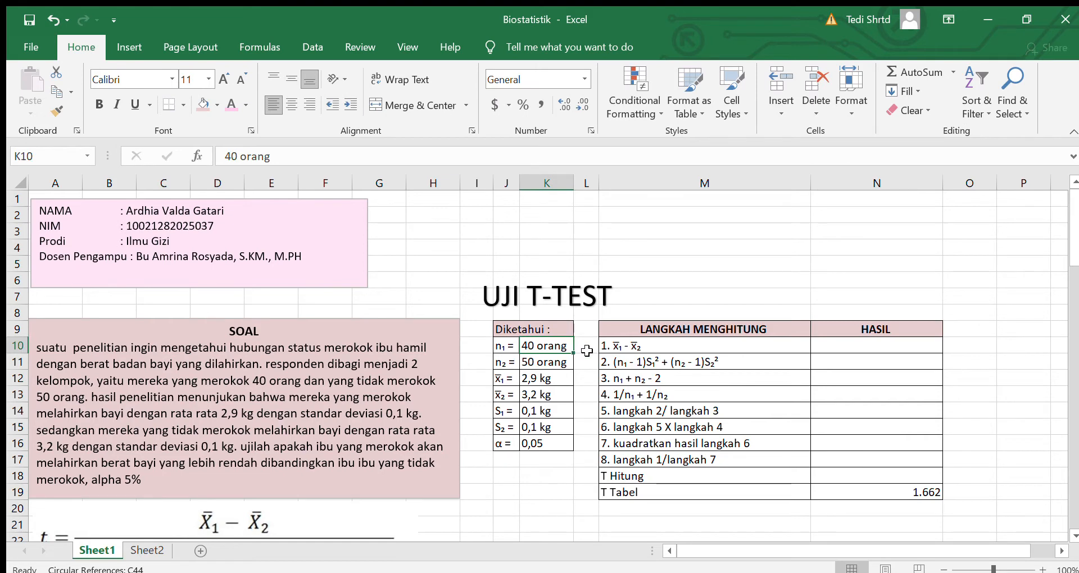
pyautogui.press('Down')
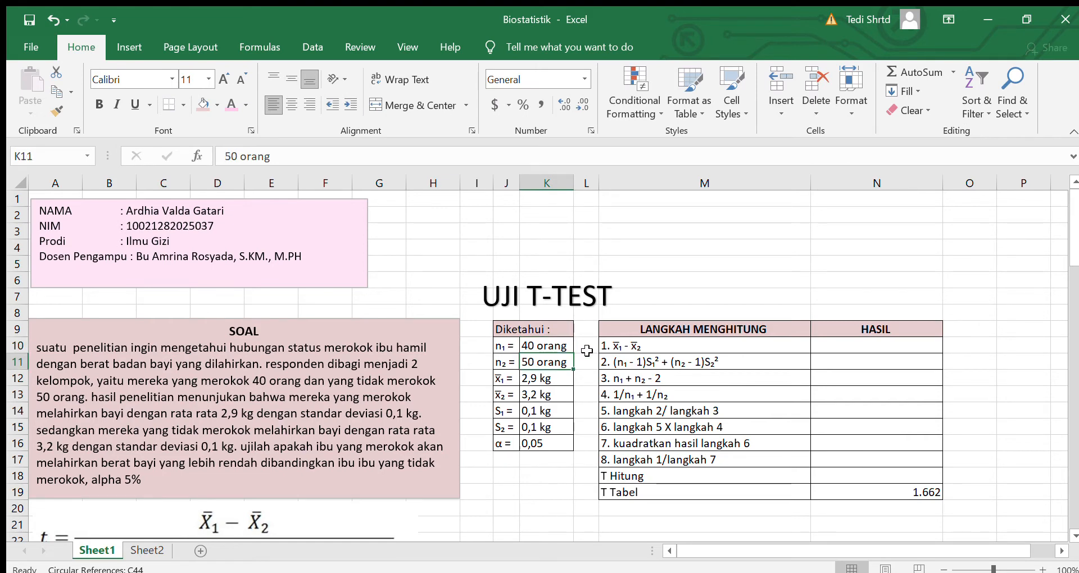
pyautogui.press('Down')
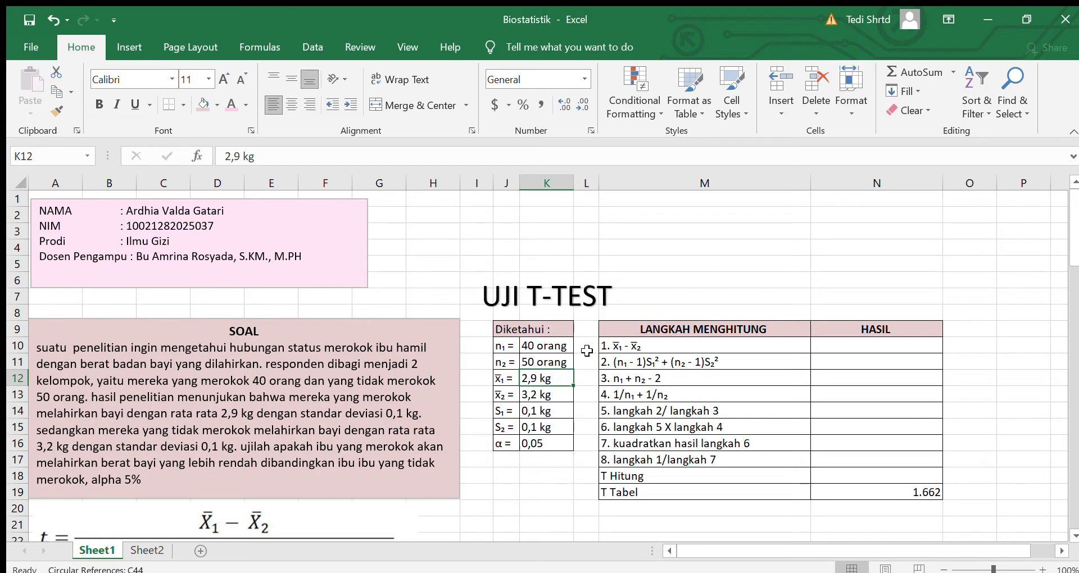
pyautogui.press('Down')
pyautogui.press('Down')
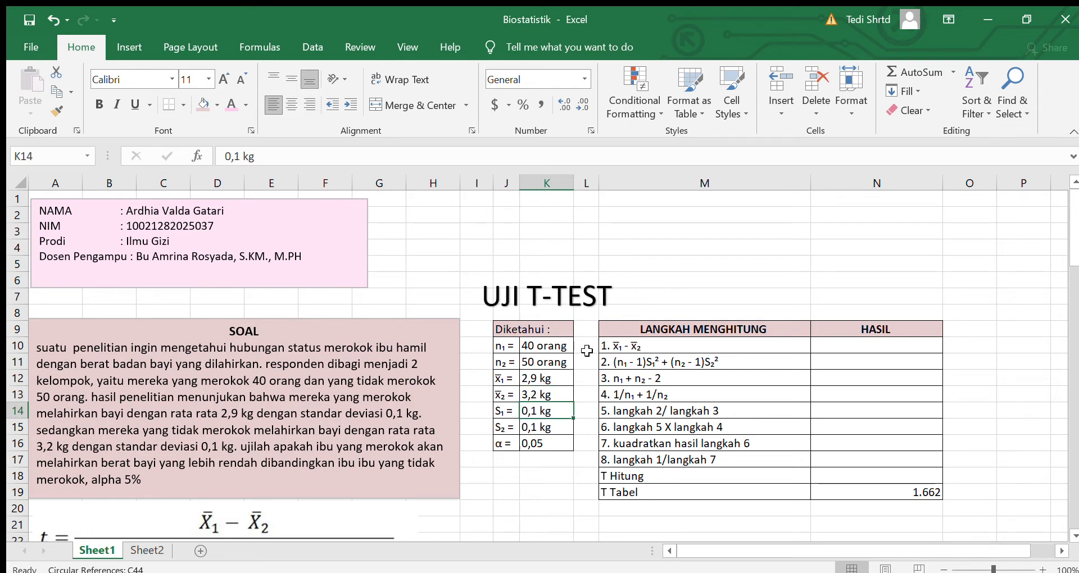
pyautogui.press('Down')
pyautogui.press('Down')
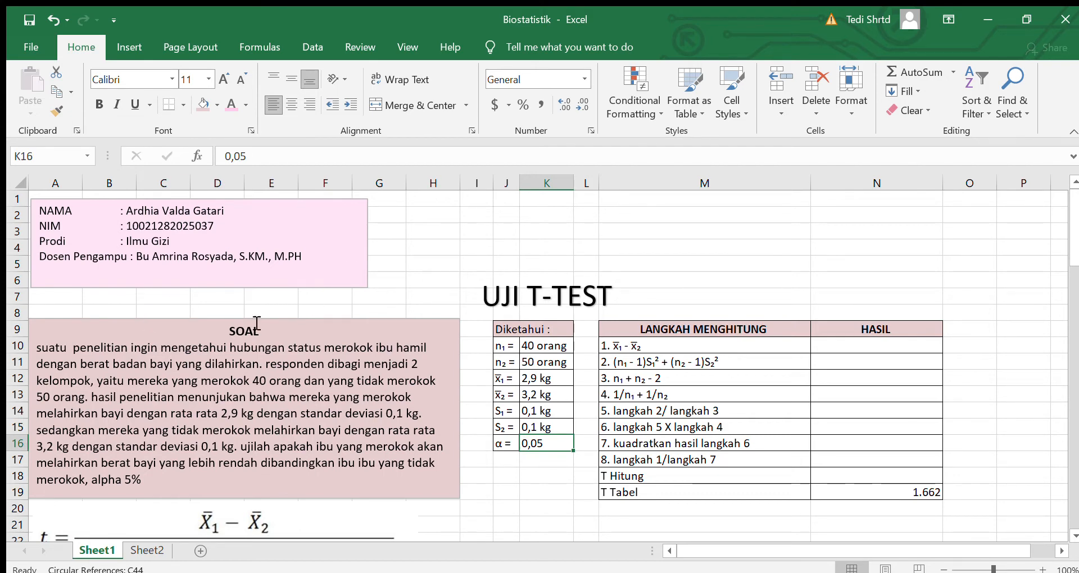
# Examine the t-test formula below the problem text alongside the list of calculation steps
pyautogui.click(462, 521)
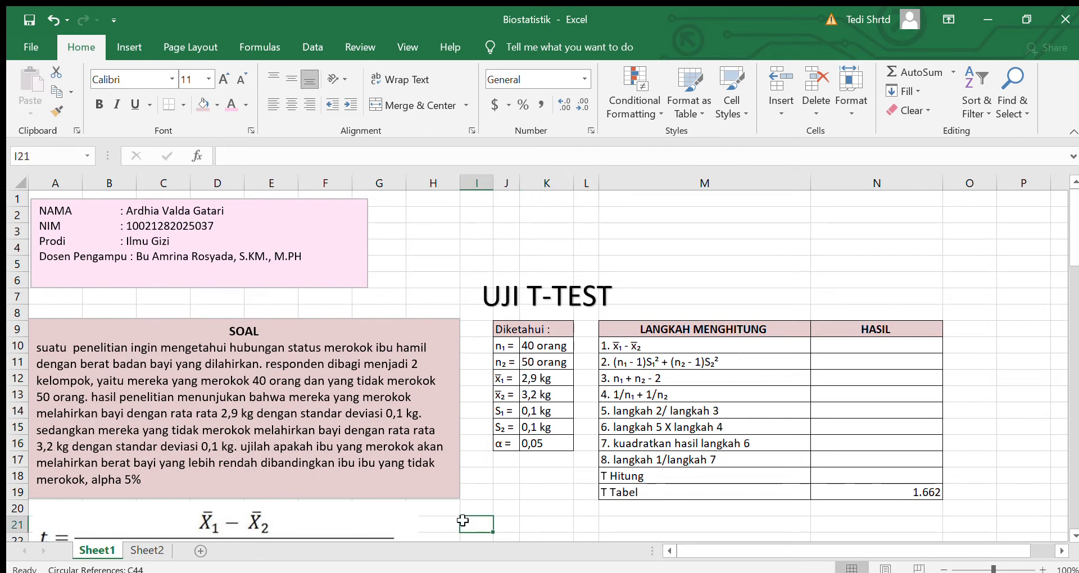
pyautogui.press('Down')
pyautogui.press('Down')
pyautogui.press('Down')
pyautogui.press('Down')
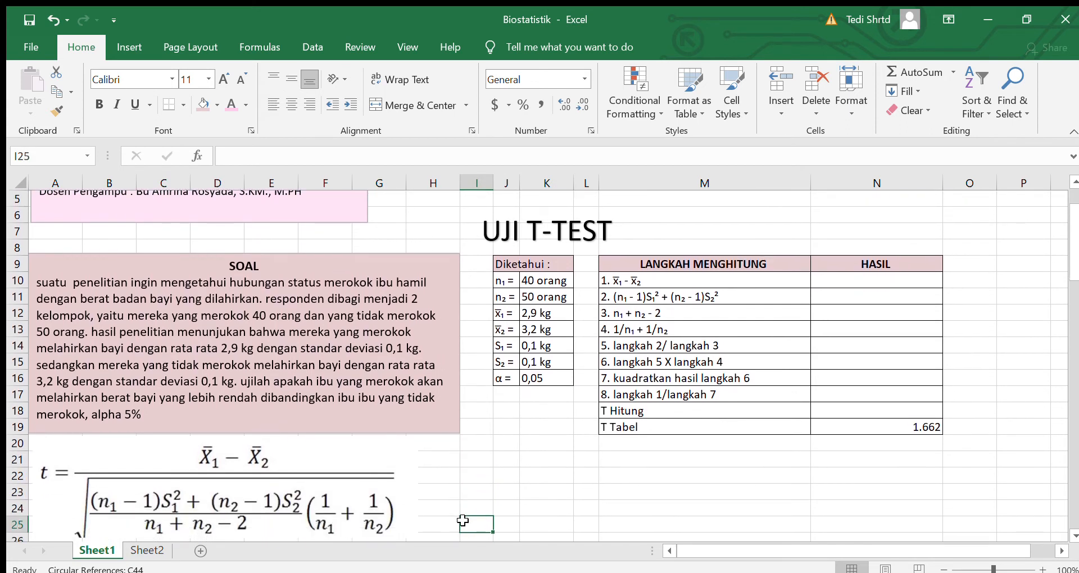
pyautogui.press('Down')
pyautogui.press('Down')
pyautogui.press('Down')
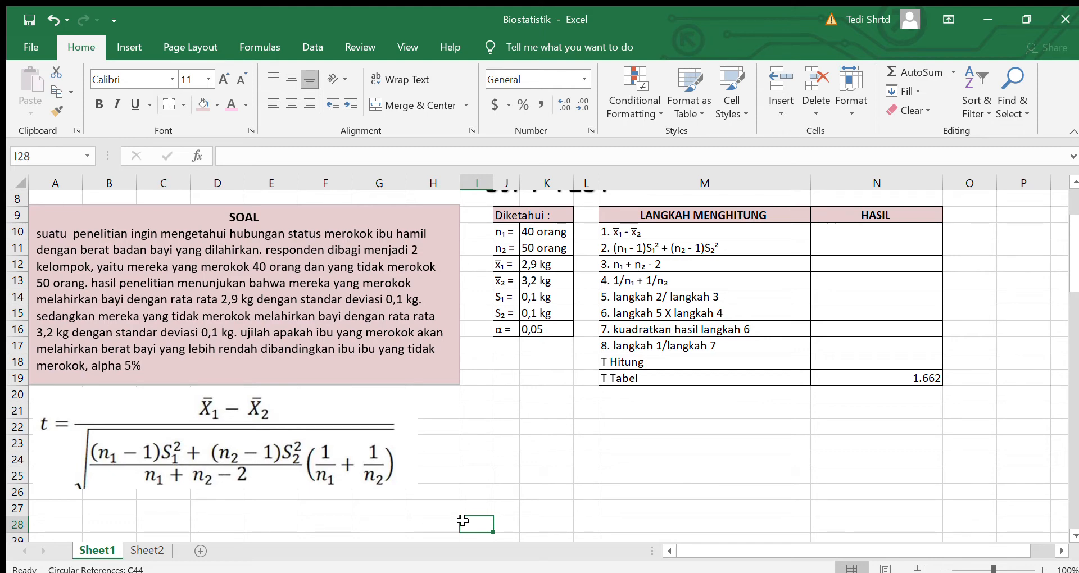
pyautogui.click(488, 205)
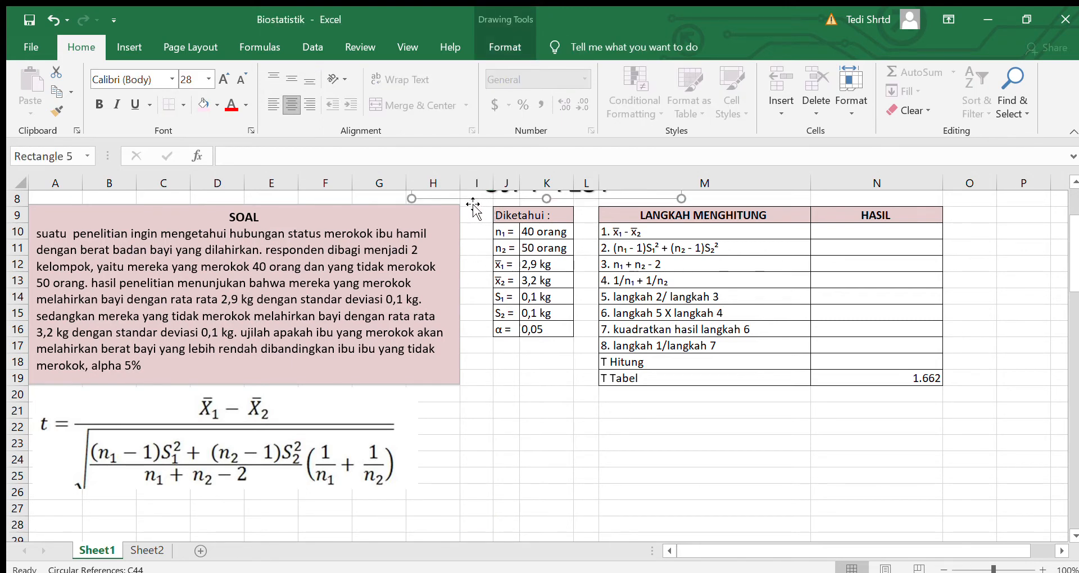
pyautogui.click(474, 214)
pyautogui.press('Up')
pyautogui.press('Up')
pyautogui.press('Up')
pyautogui.press('Up')
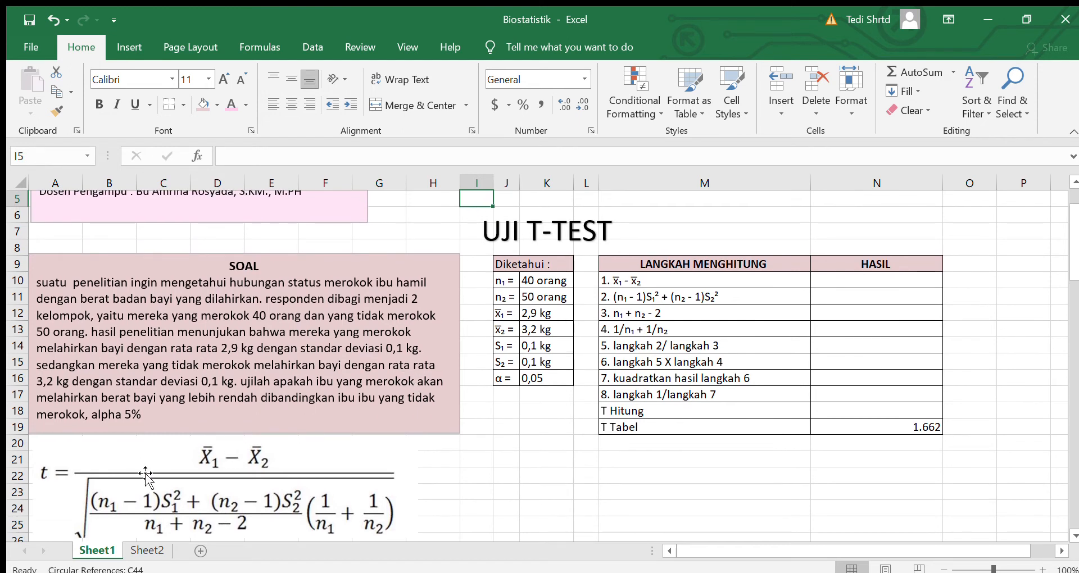
pyautogui.click(451, 527)
pyautogui.press('Down')
pyautogui.press('Down')
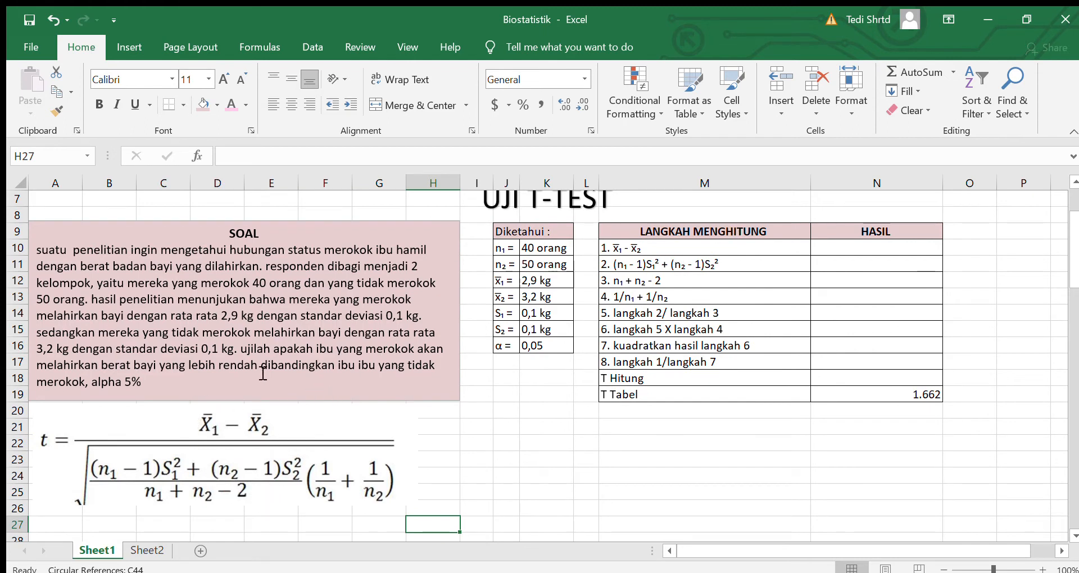
# Calculate the difference of the two means in N10 with the formula =2.9-3.2
pyautogui.click(841, 248)
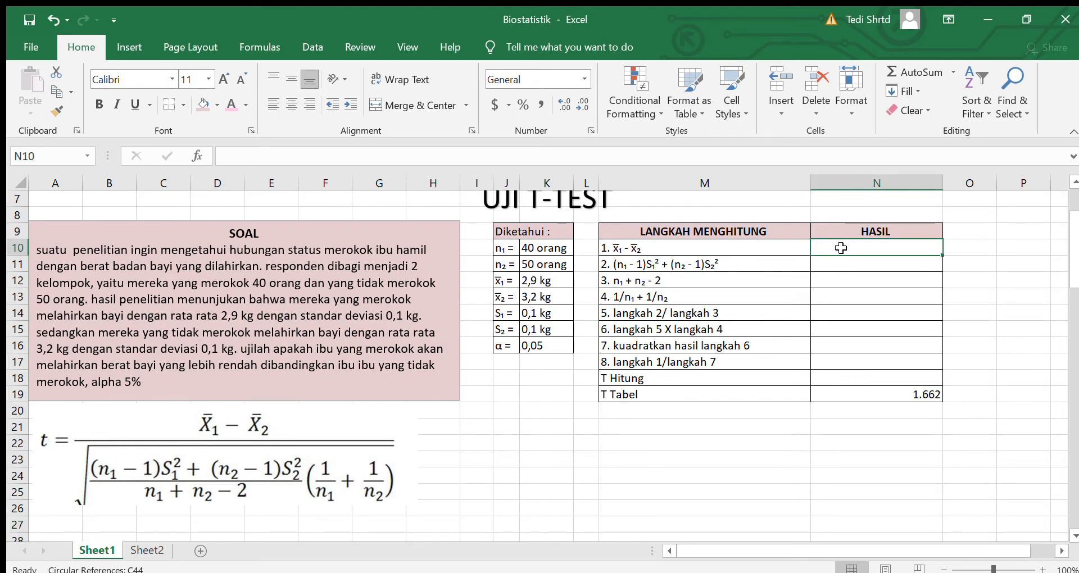
pyautogui.write('=')
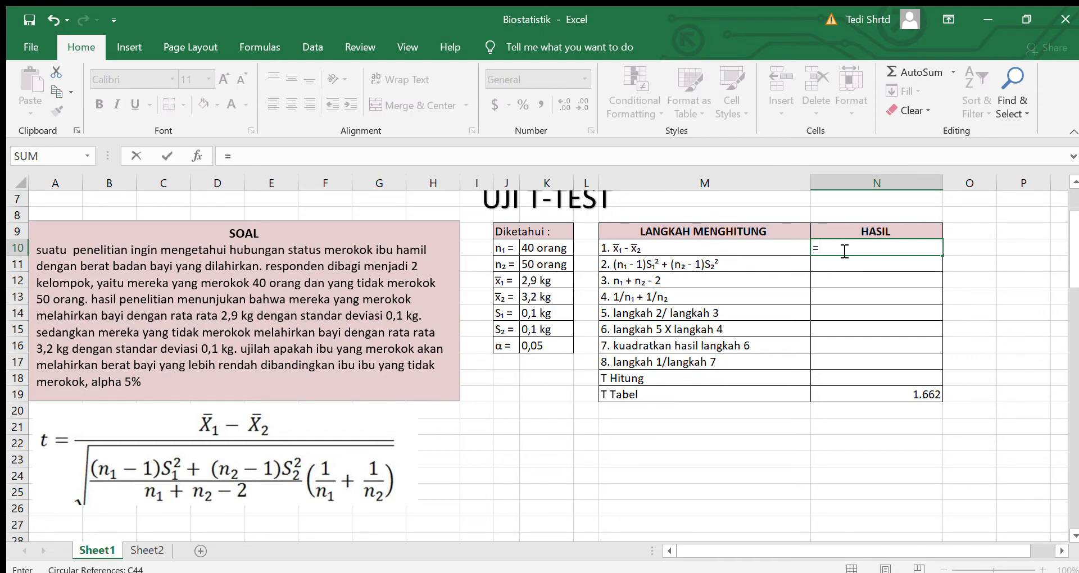
pyautogui.write('2.9-')
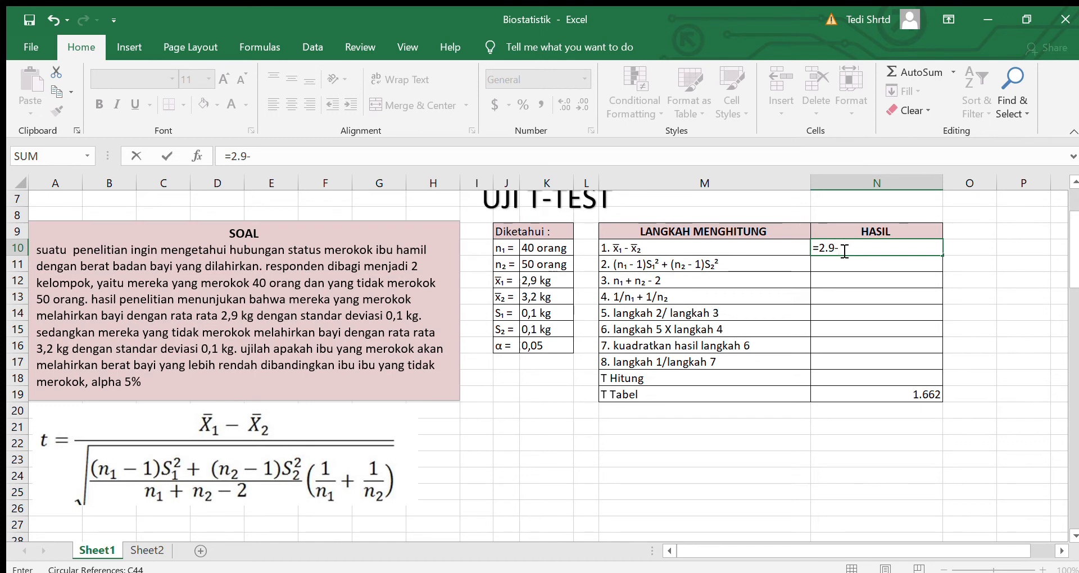
pyautogui.write('3.2')
pyautogui.press('Return')
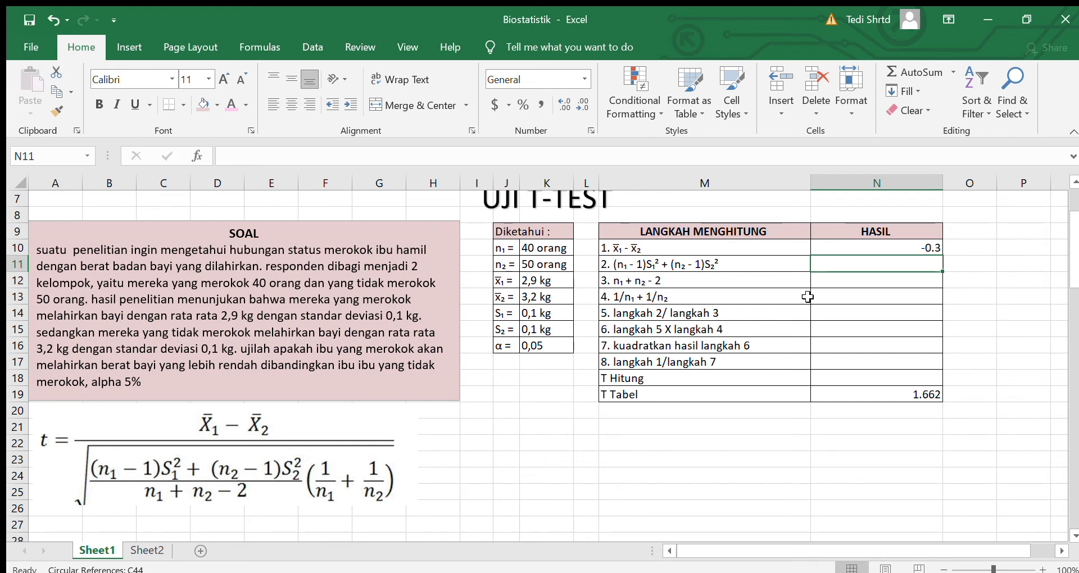
# Calculate (n₁ - 1)S₁² + (n₂ - 1)S₂² in N11 with the formula =(40-1)*0.01+(50-1)*0.01
pyautogui.write('=')
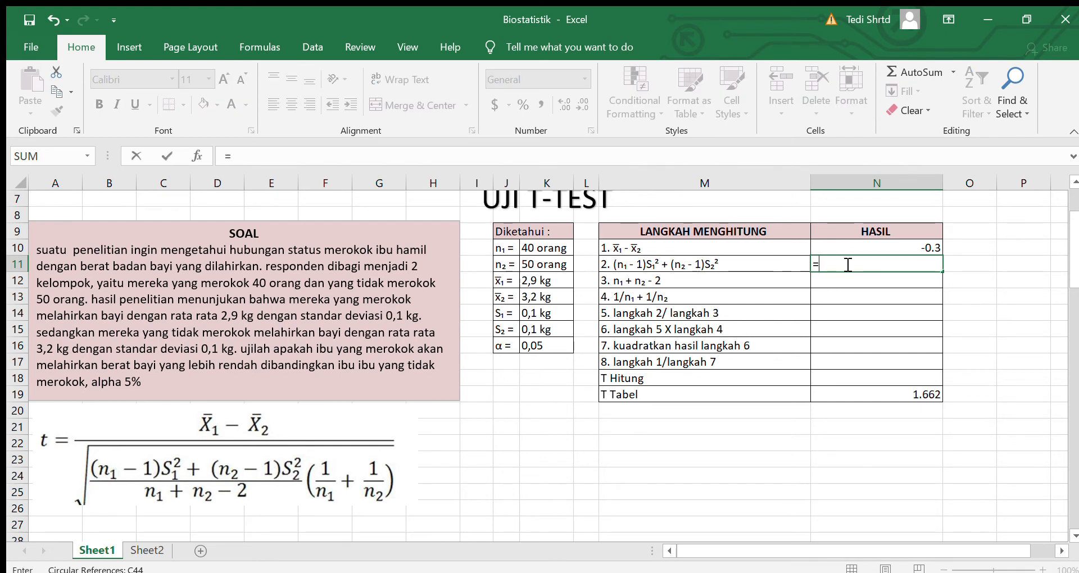
pyautogui.write('(40-1)')
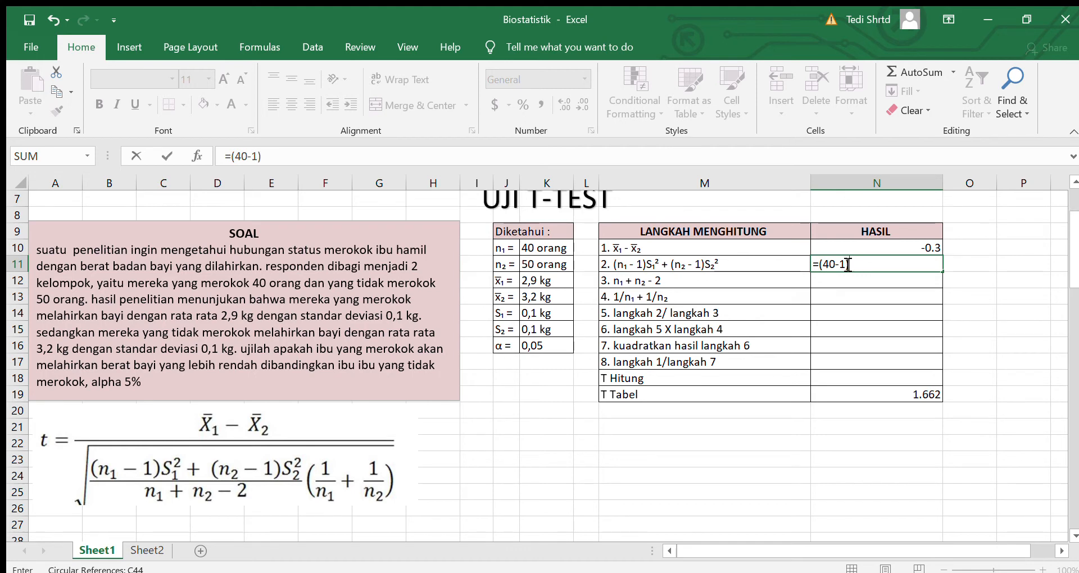
pyautogui.write('*0.0')
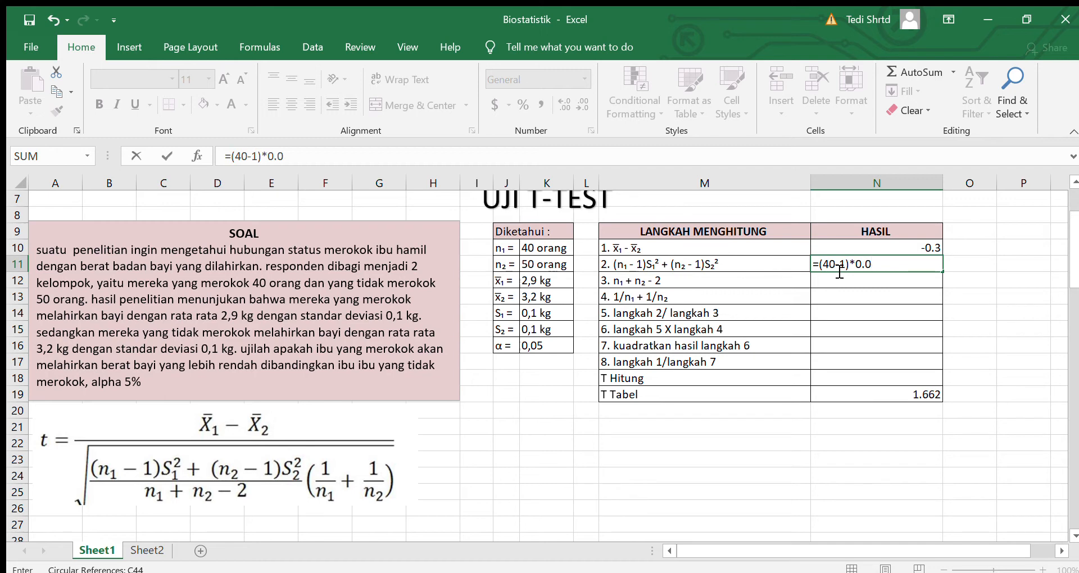
pyautogui.write('1+(50-1')
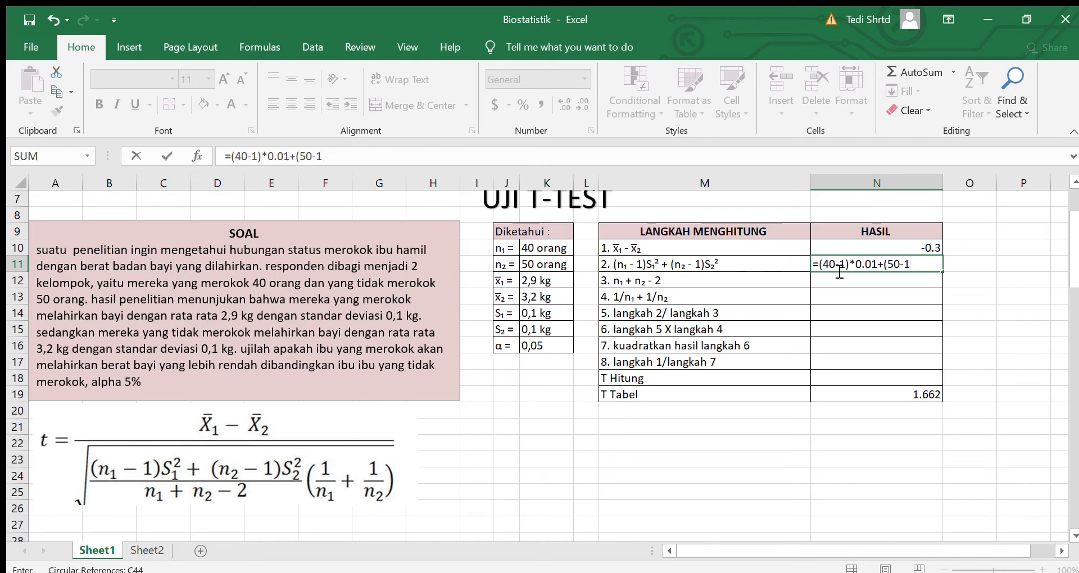
pyautogui.write(')*')
pyautogui.write('0.01')
pyautogui.press('Return')
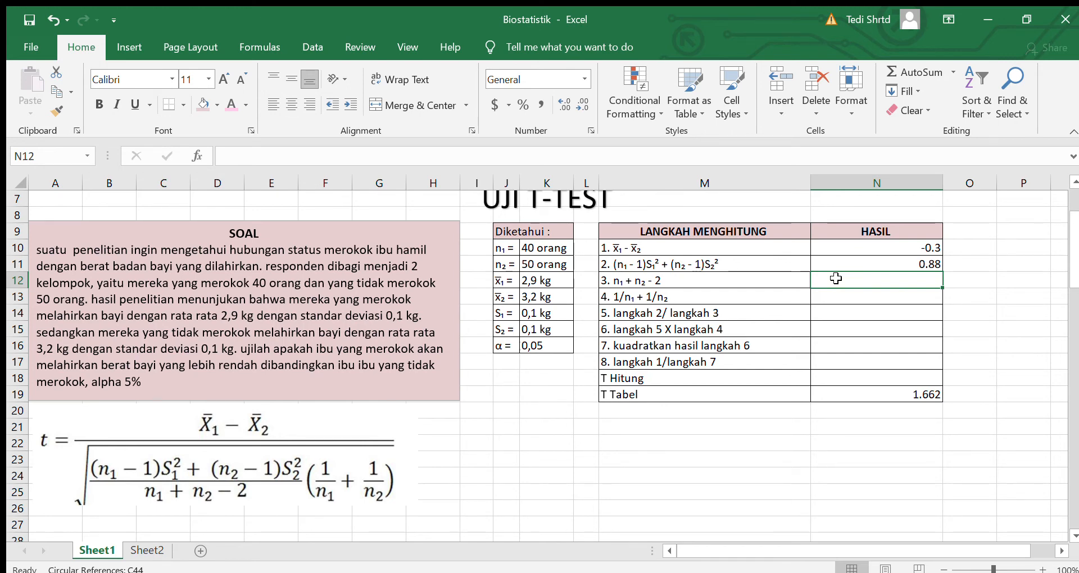
# Calculate n₁ + n₂ - 2 in N12 with the formula =40+50-2
pyautogui.write('=40')
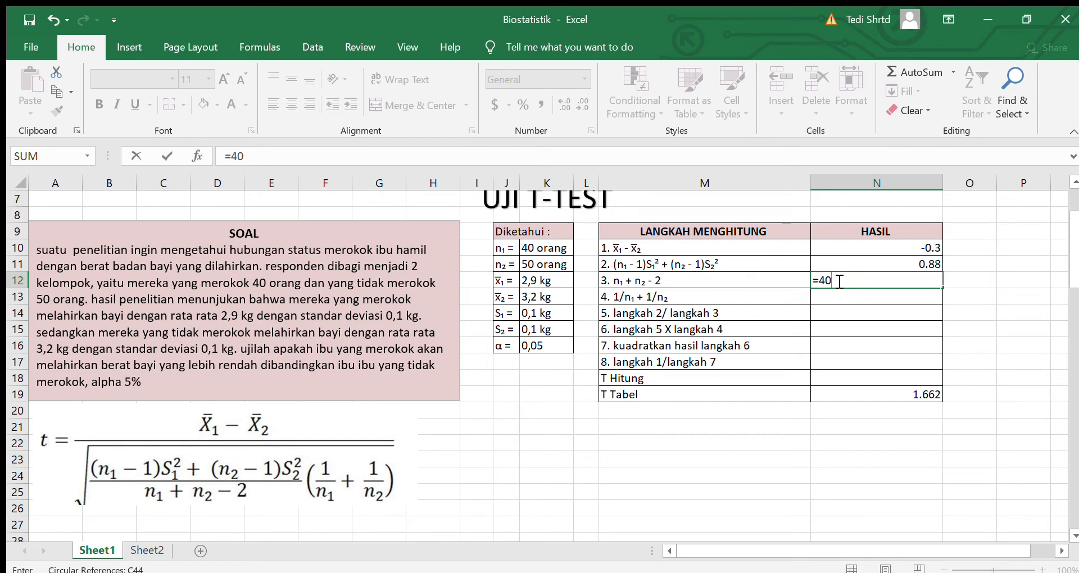
pyautogui.write('+50-2')
pyautogui.press('Return')
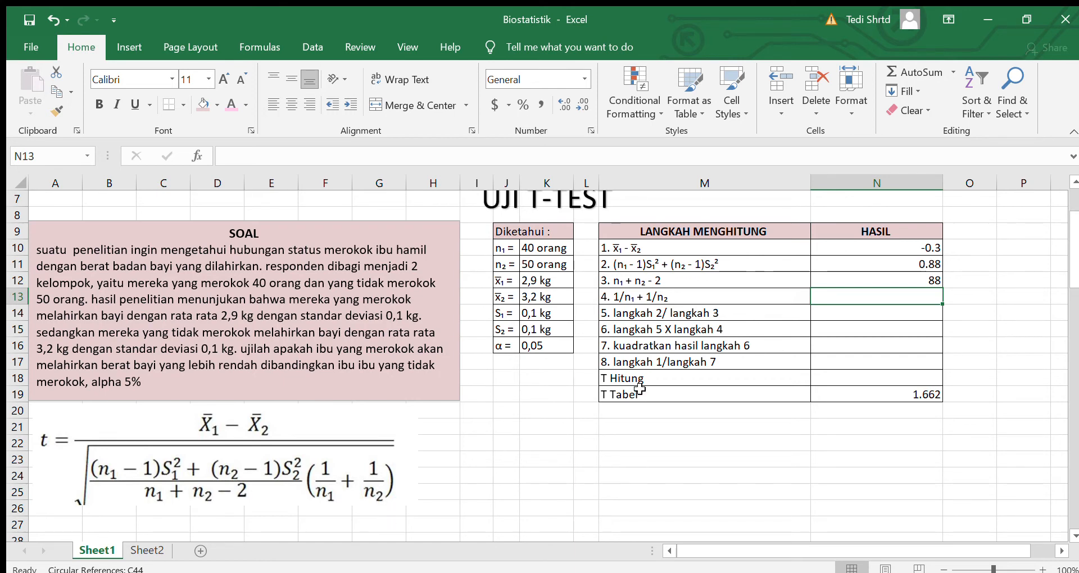
# Calculate 1/n₁ + 1/n₂ in N13 with the formula =1/40+1/50
pyautogui.write('=')
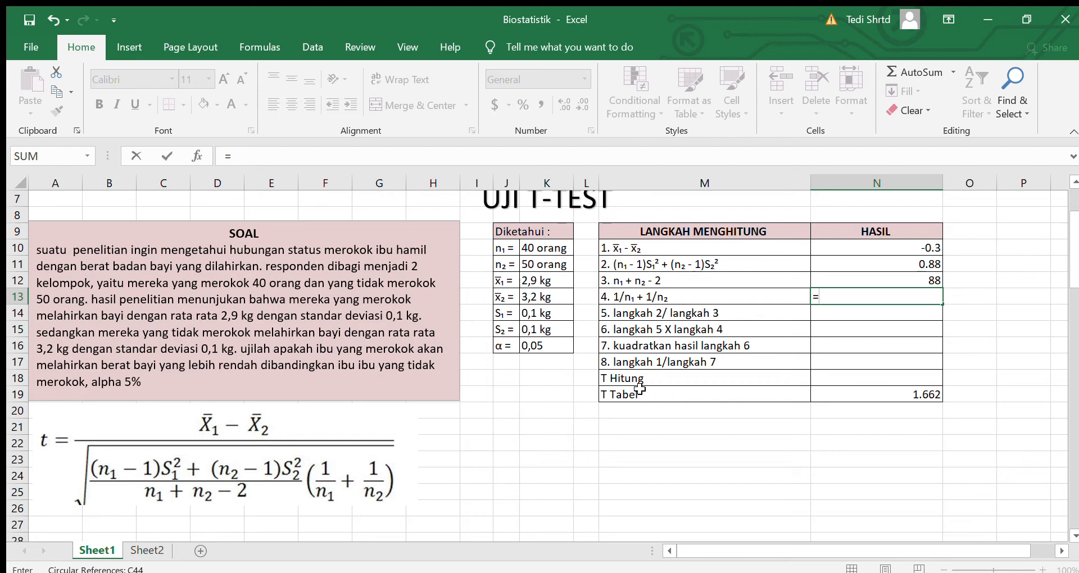
pyautogui.write('1/40')
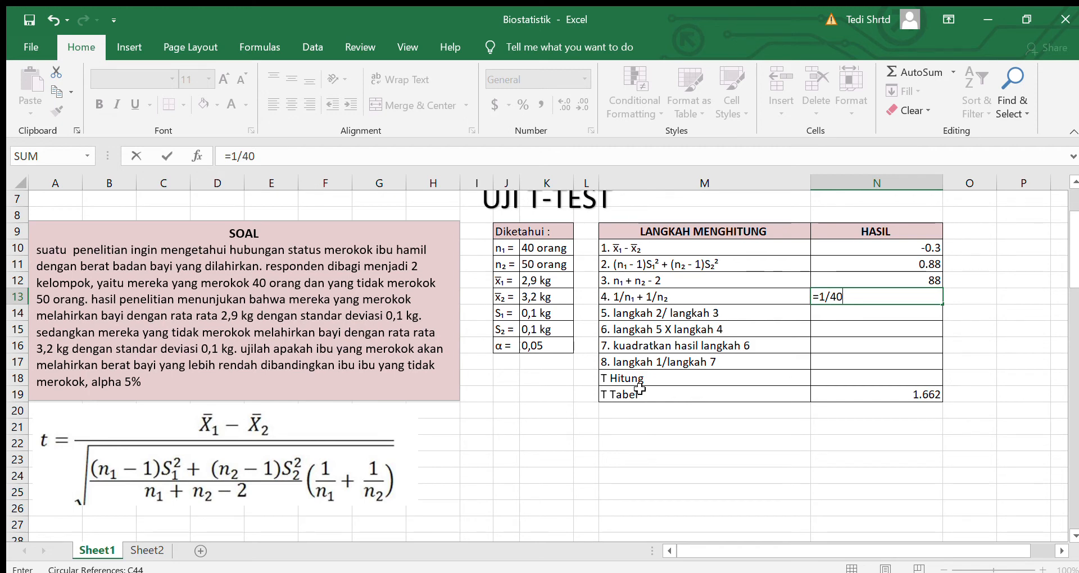
pyautogui.write('+1/50')
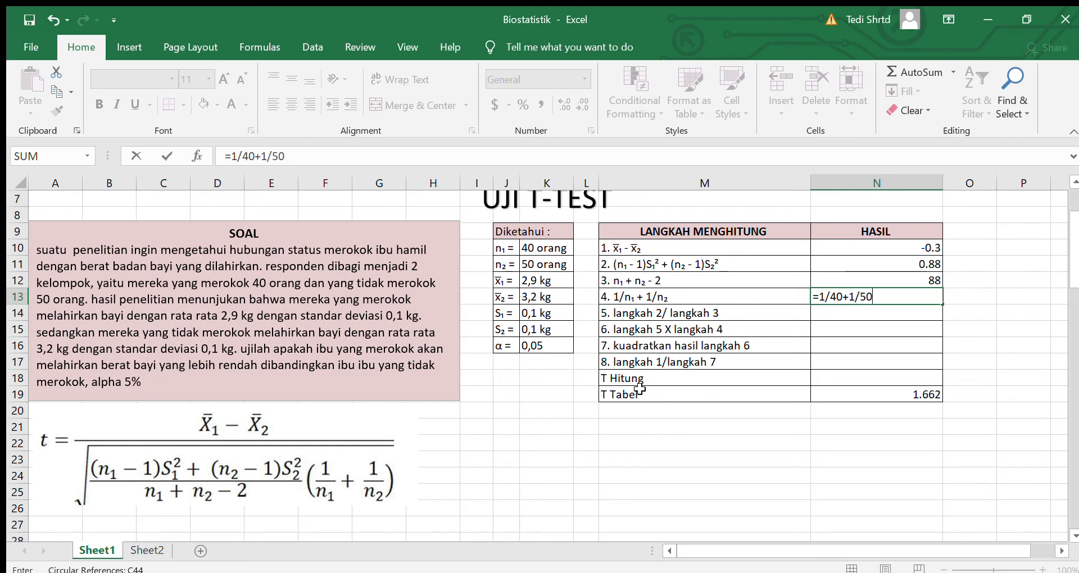
pyautogui.press('Return')
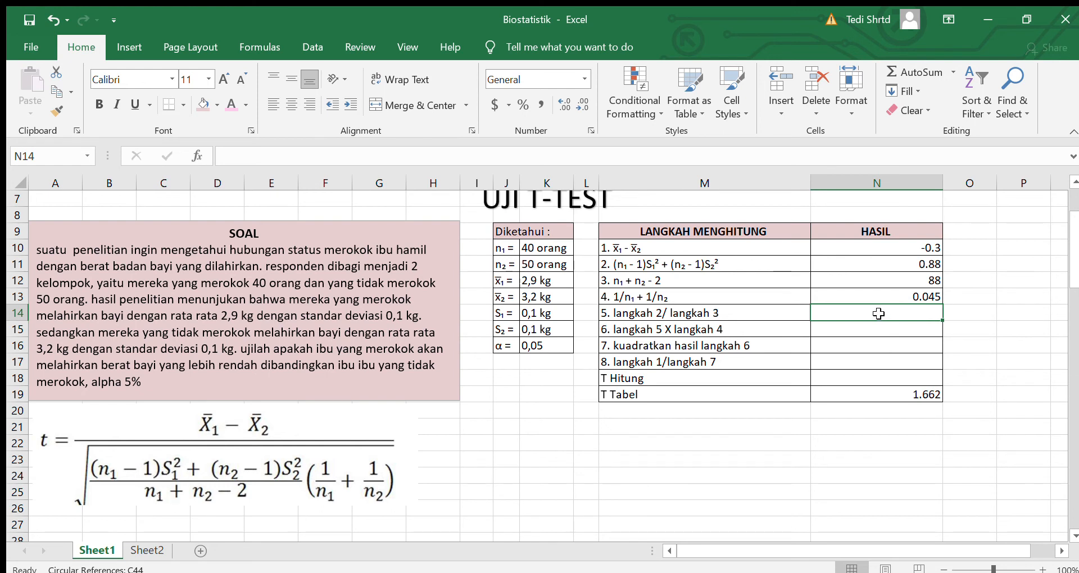
# Try the formula =M13/M14 in N14 for calculation step 5 and clear the cell again
pyautogui.write('+')
pyautogui.press('BackSpace')
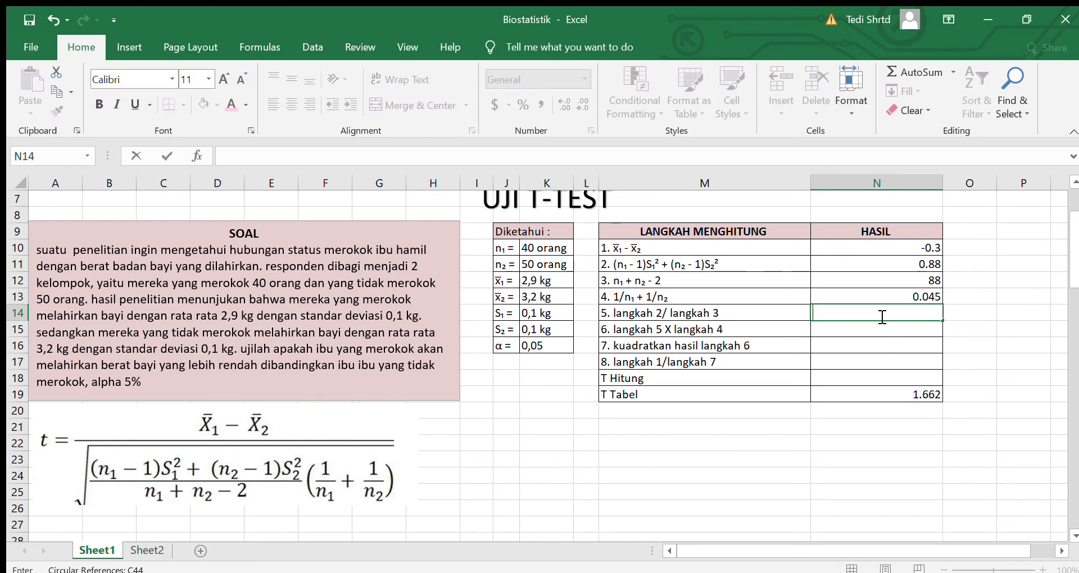
pyautogui.write('=')
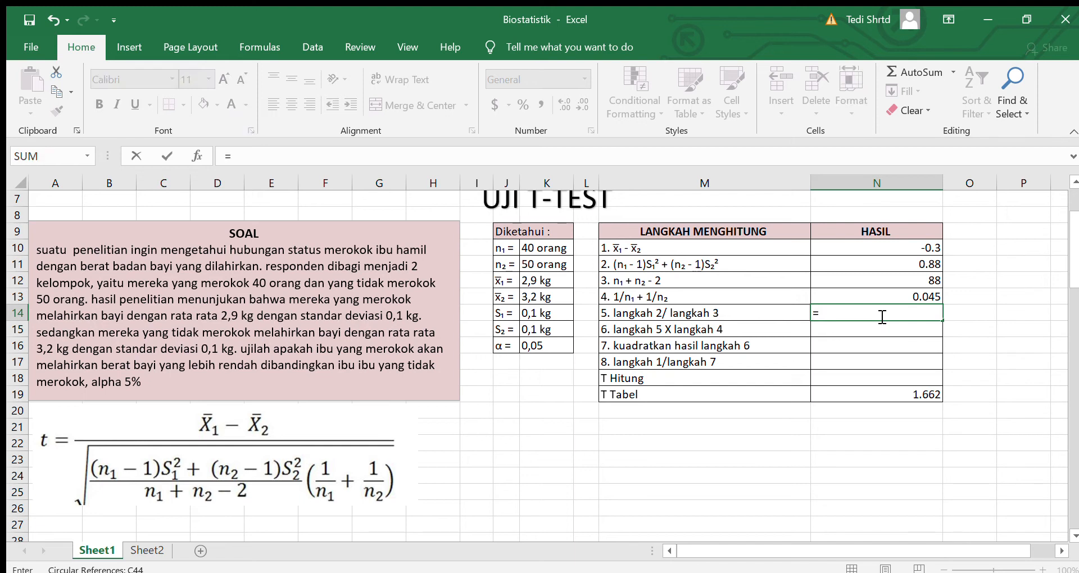
pyautogui.click(776, 297)
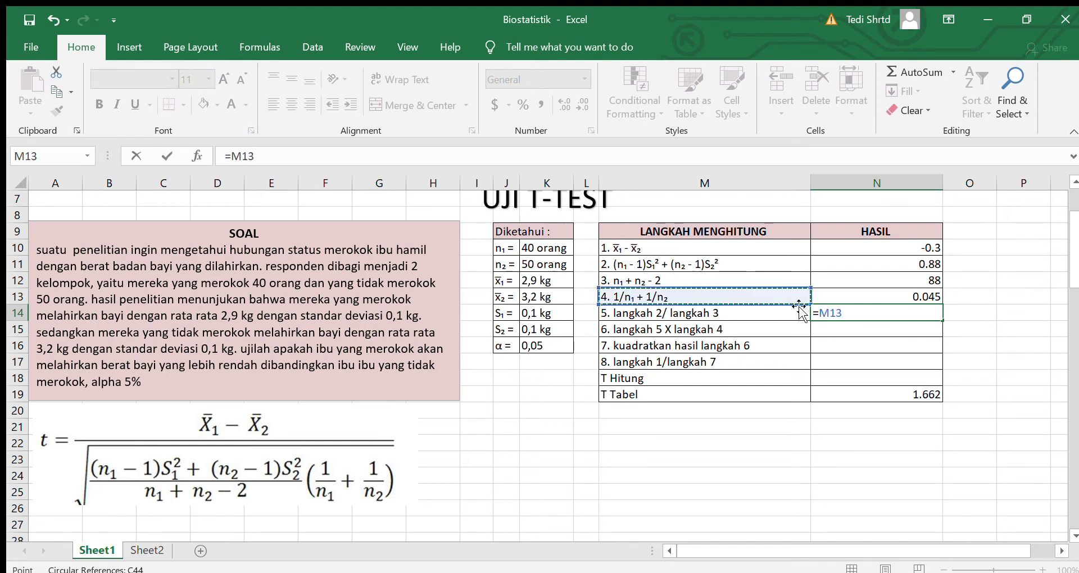
pyautogui.write('/')
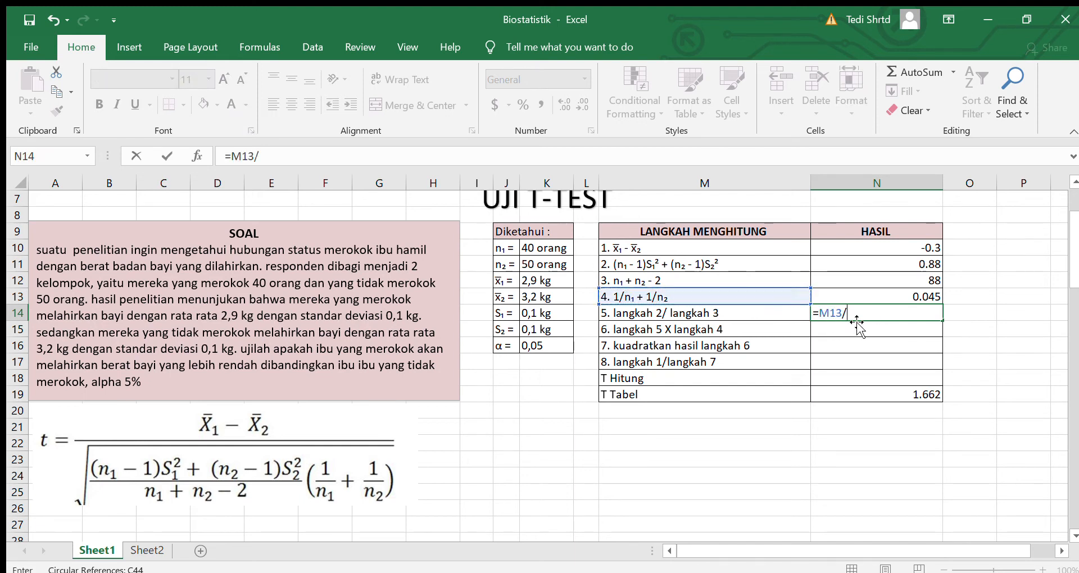
pyautogui.click(781, 312)
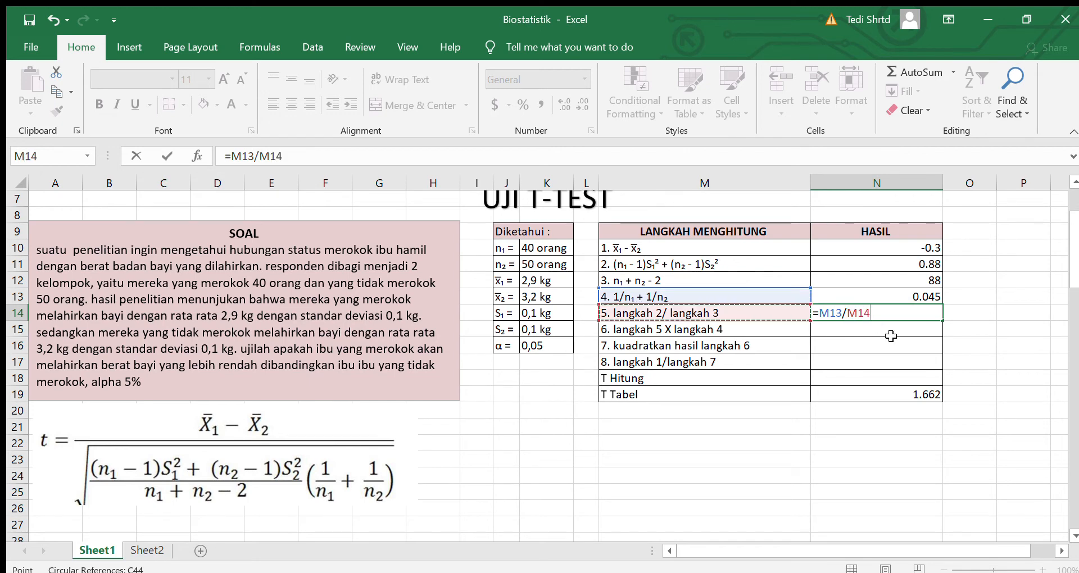
pyautogui.press('Return')
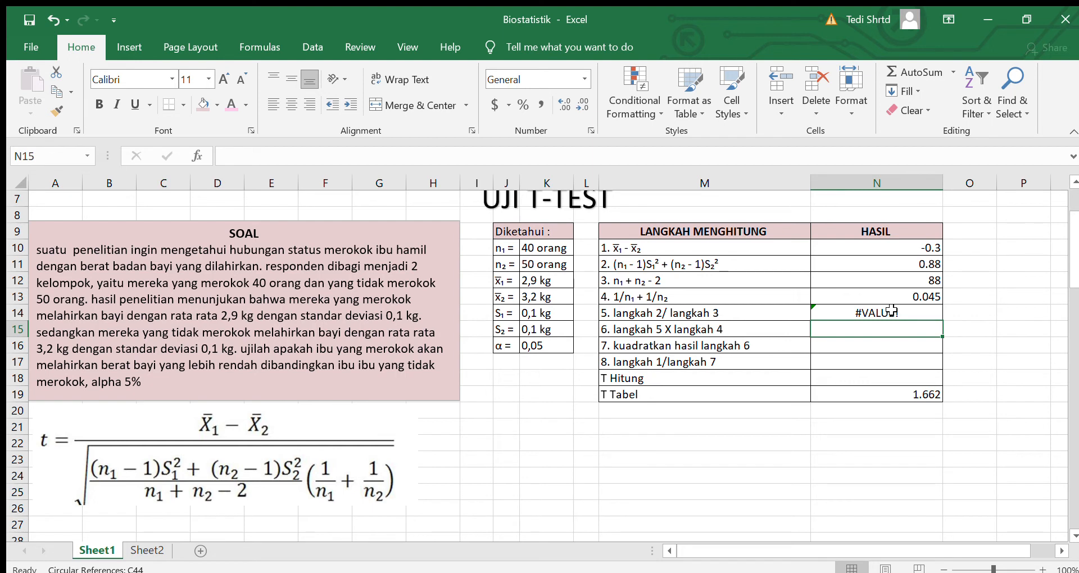
pyautogui.click(892, 311)
pyautogui.press('BackSpace')
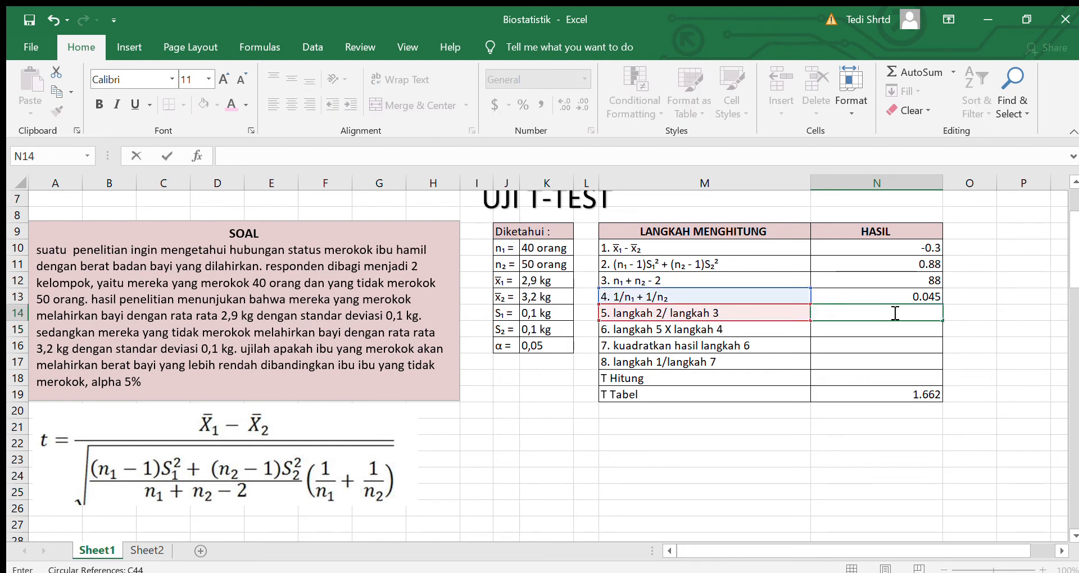
# Calculate langkah 2 / langkah 3 in N14 with the formula =N11/N12
pyautogui.write('=')
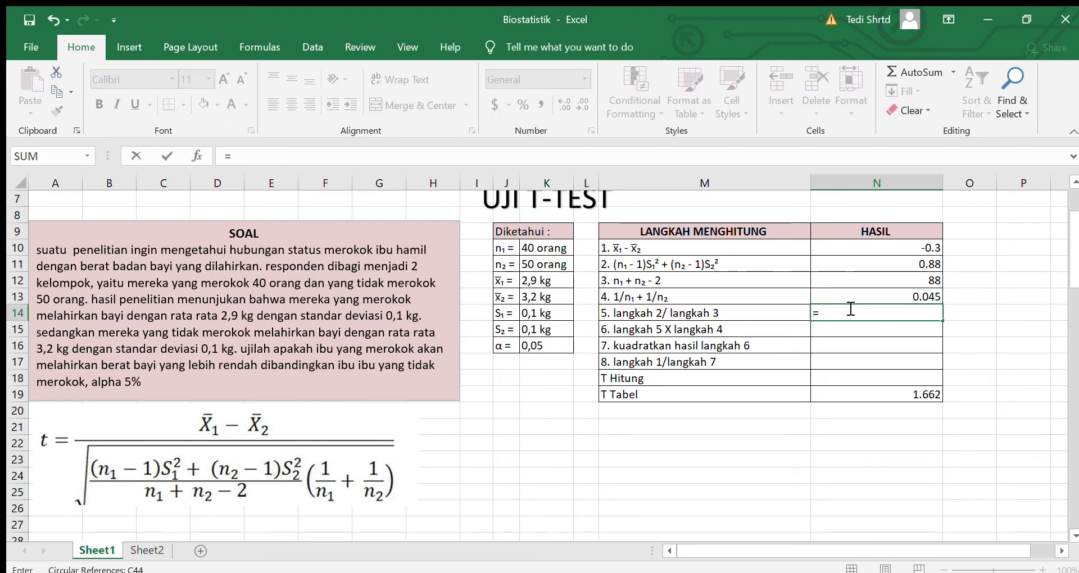
pyautogui.click(707, 265)
pyautogui.click(849, 264)
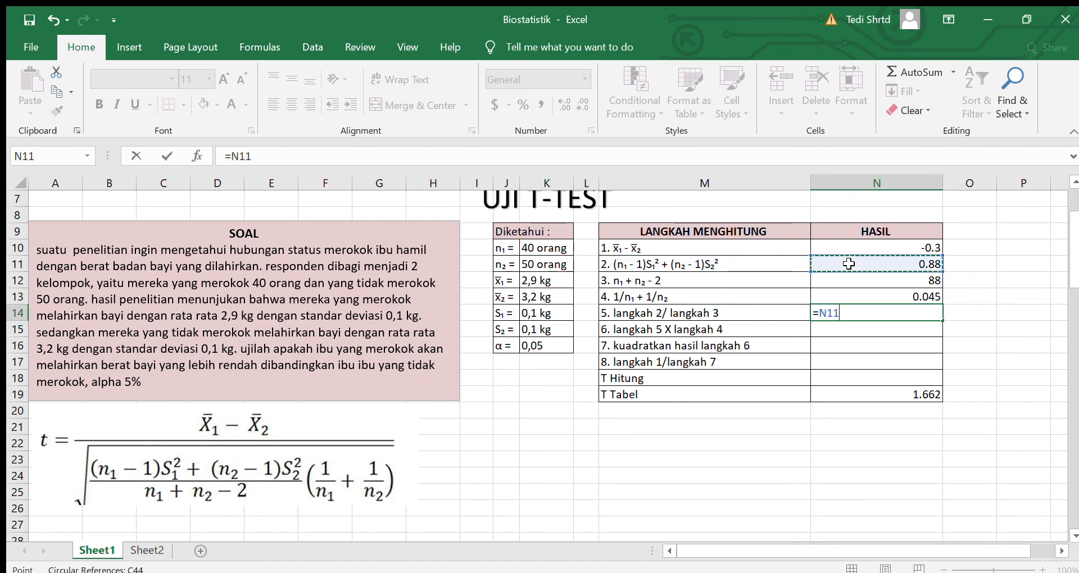
pyautogui.write('/')
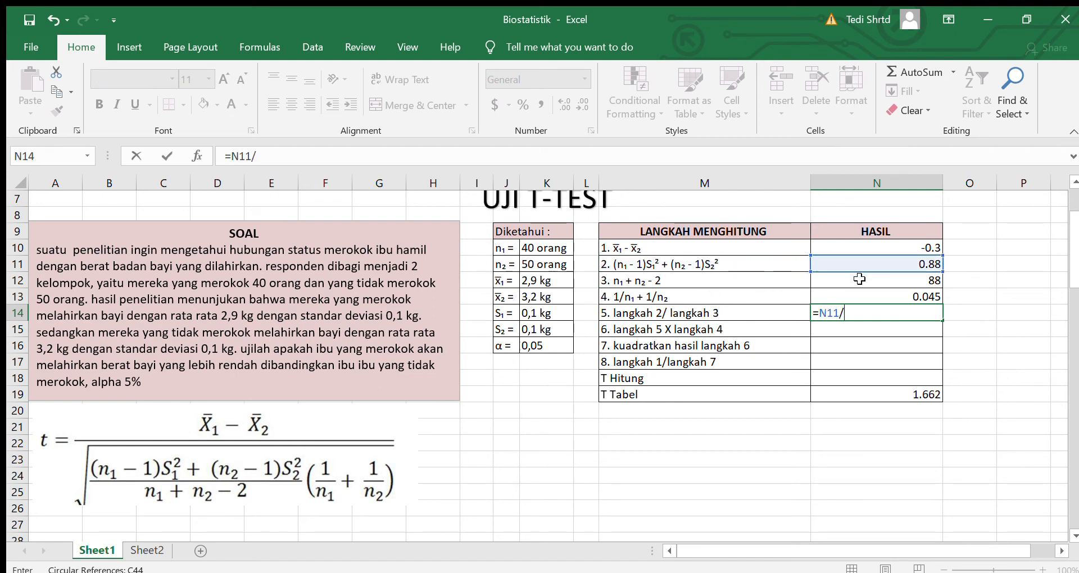
pyautogui.click(859, 279)
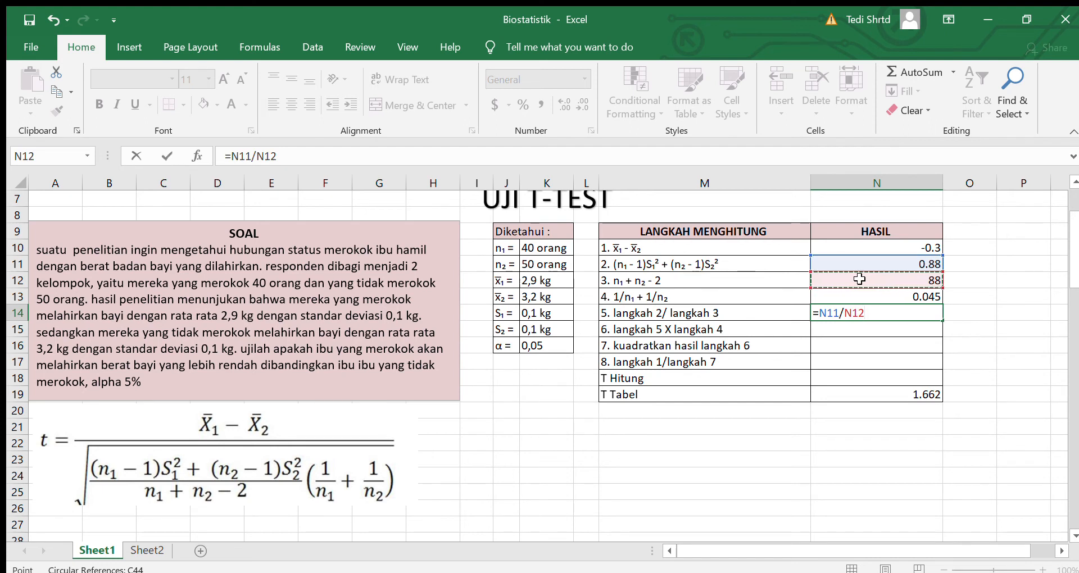
pyautogui.press('Return')
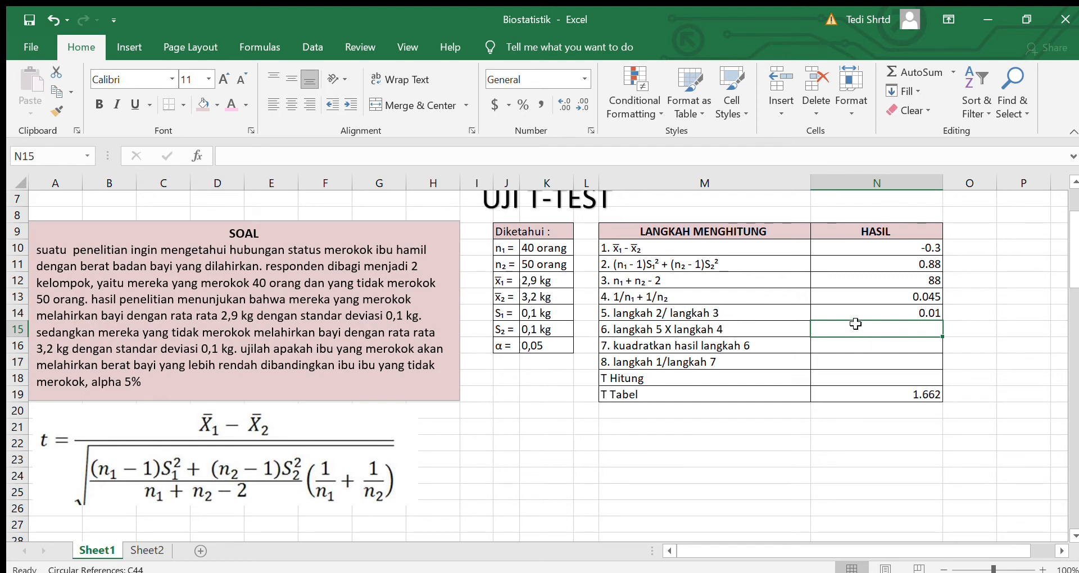
# Calculate langkah 5 X langkah 4 in N15 with the formula =N14*N13
pyautogui.write('=')
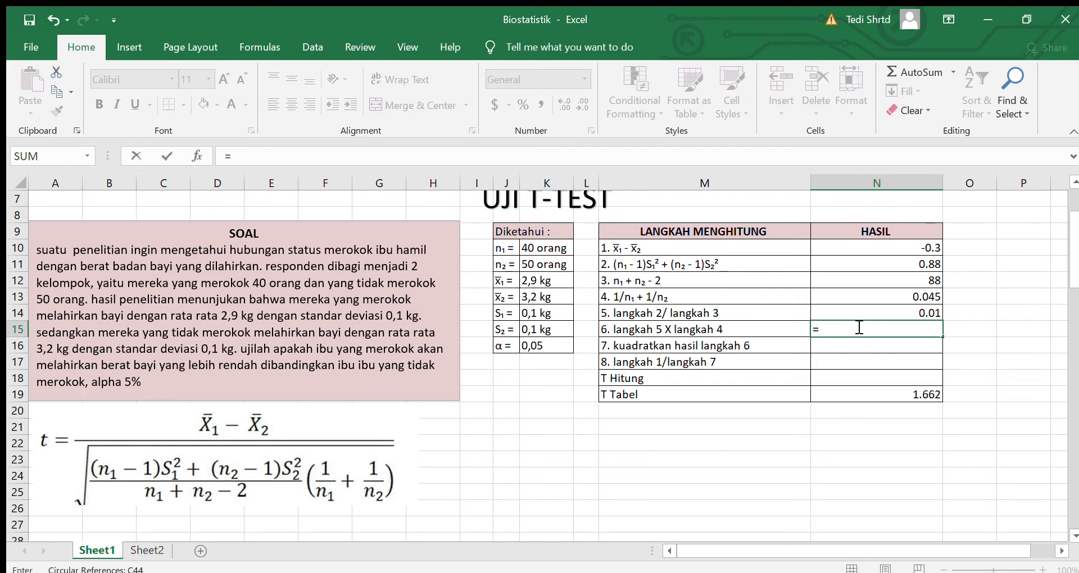
pyautogui.click(894, 313)
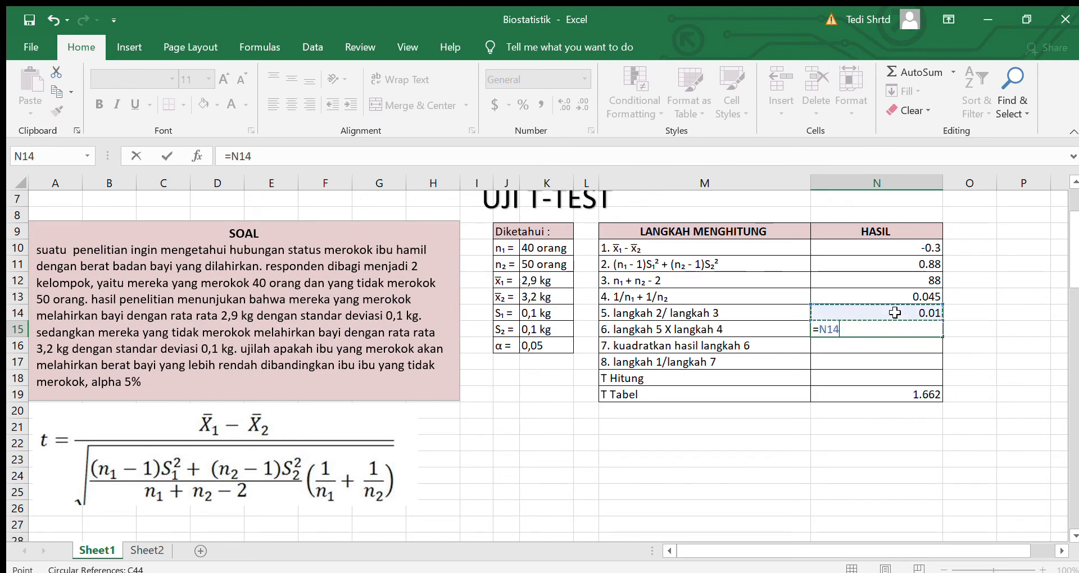
pyautogui.write('*')
pyautogui.click(892, 295)
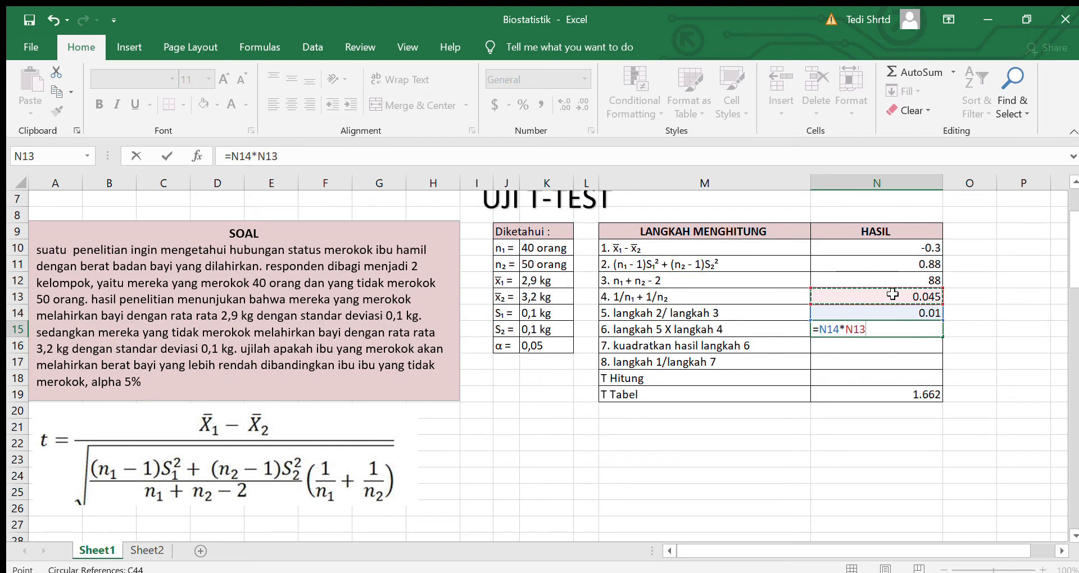
pyautogui.press('Return')
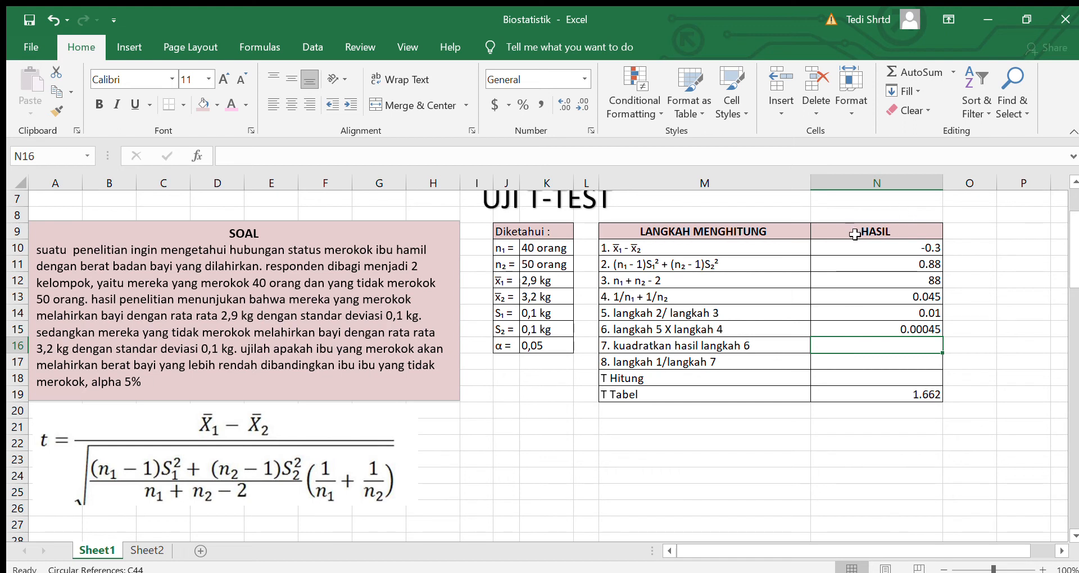
pyautogui.write('=')
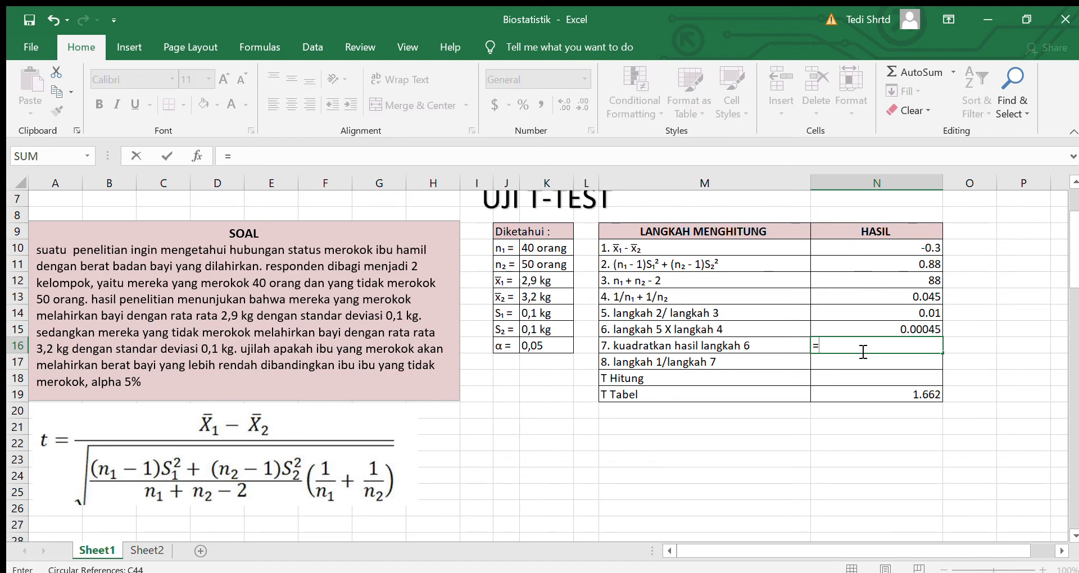
pyautogui.write('sqrt')
pyautogui.click(871, 329)
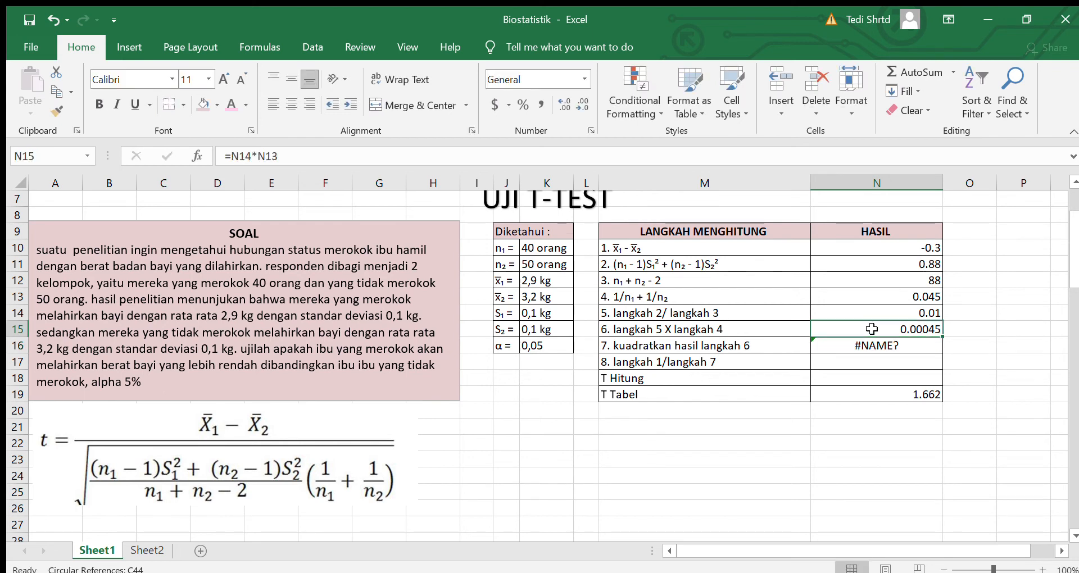
pyautogui.click(880, 346)
pyautogui.press('BackSpace')
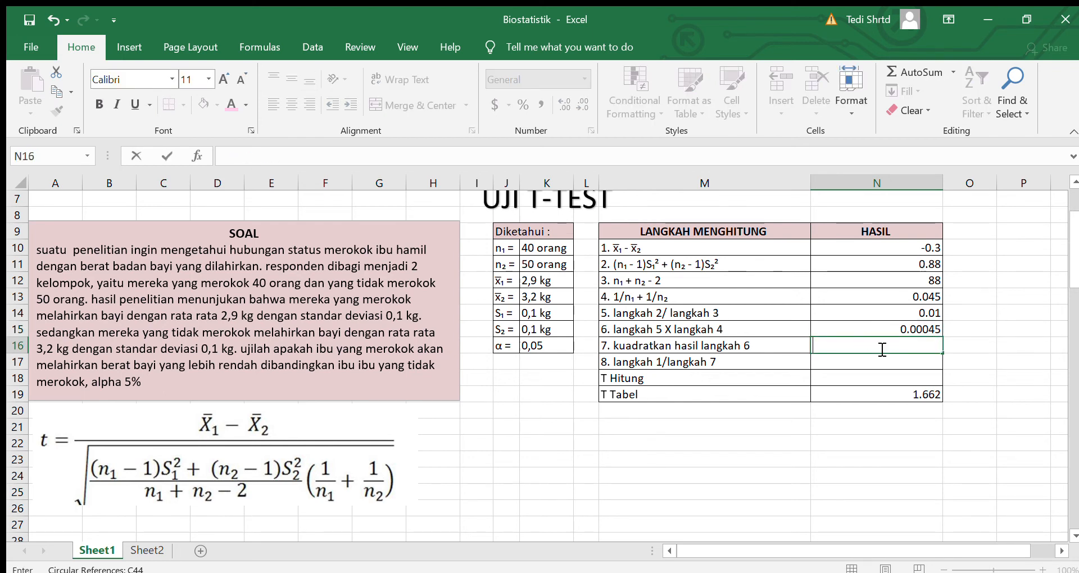
# Calculate the square root of the langkah 6 result in N16 with the formula =sqrt(N15)
pyautogui.write('=s')
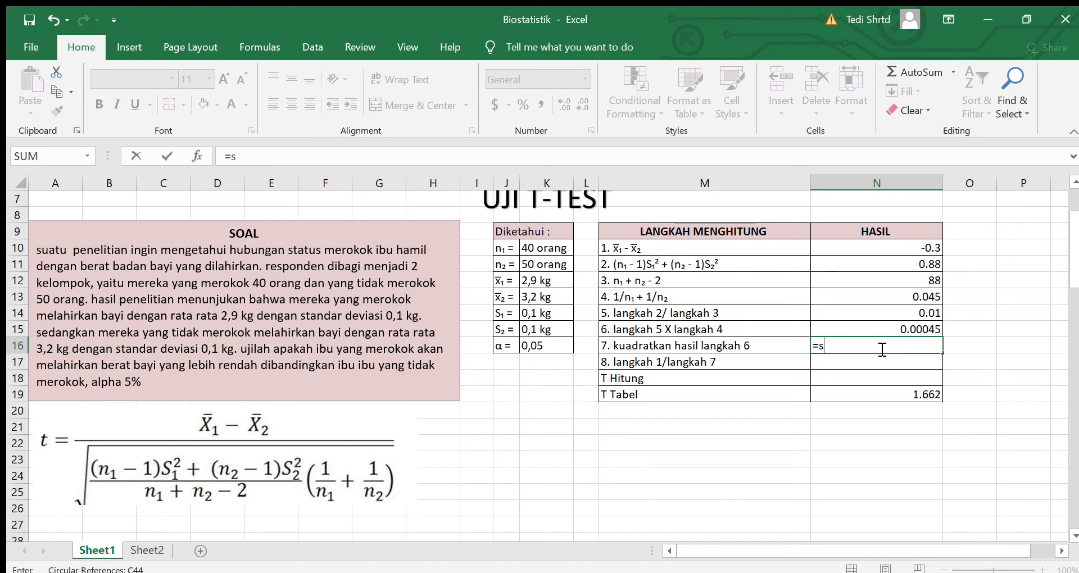
pyautogui.write('qr')
pyautogui.write('t(')
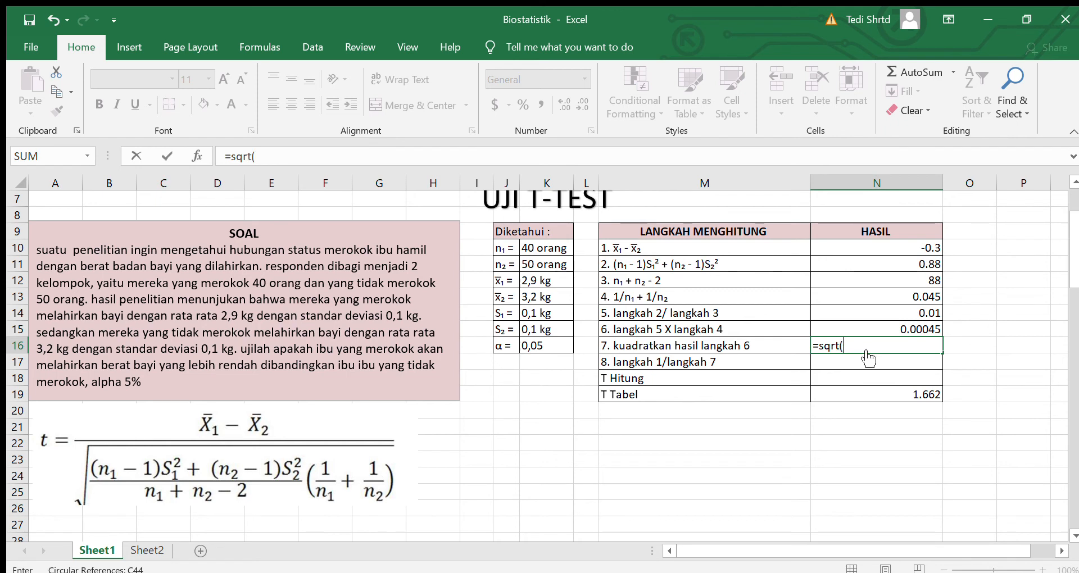
pyautogui.click(863, 325)
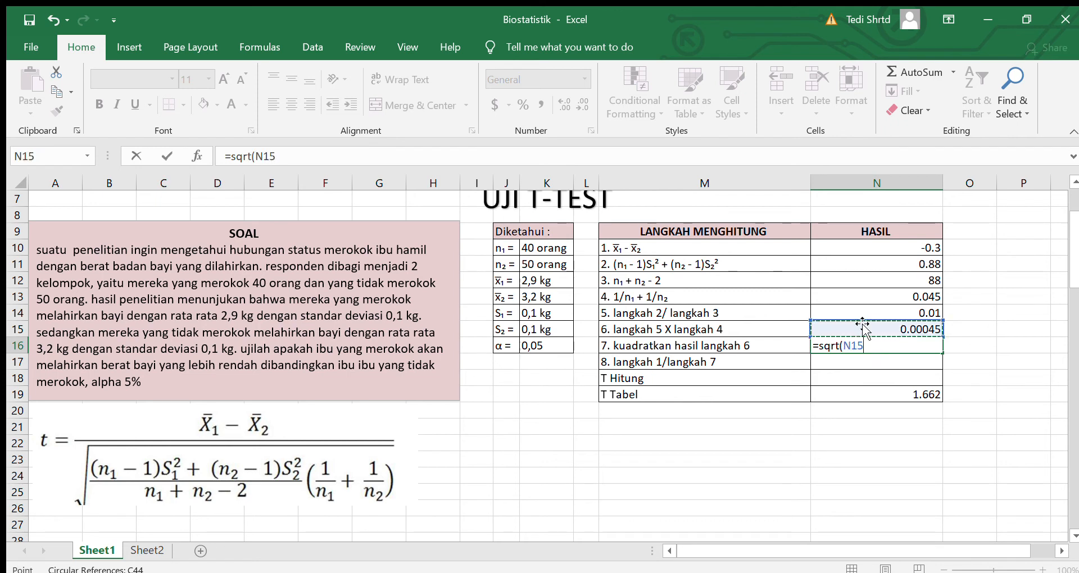
pyautogui.press('Return')
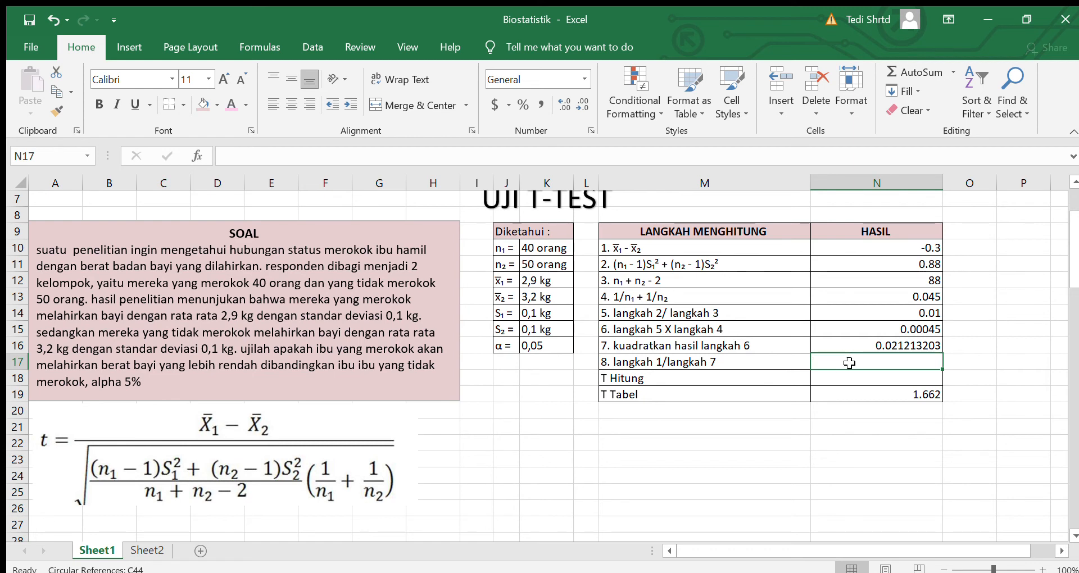
# Calculate langkah 1 / langkah 7 in N17 with the formula =N10/N16
pyautogui.write('=')
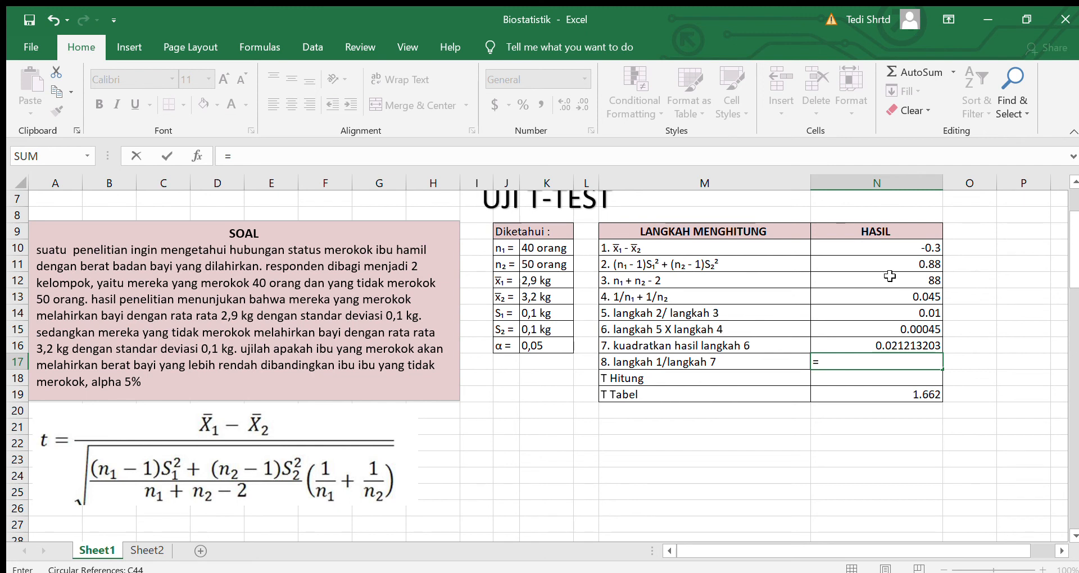
pyautogui.click(880, 250)
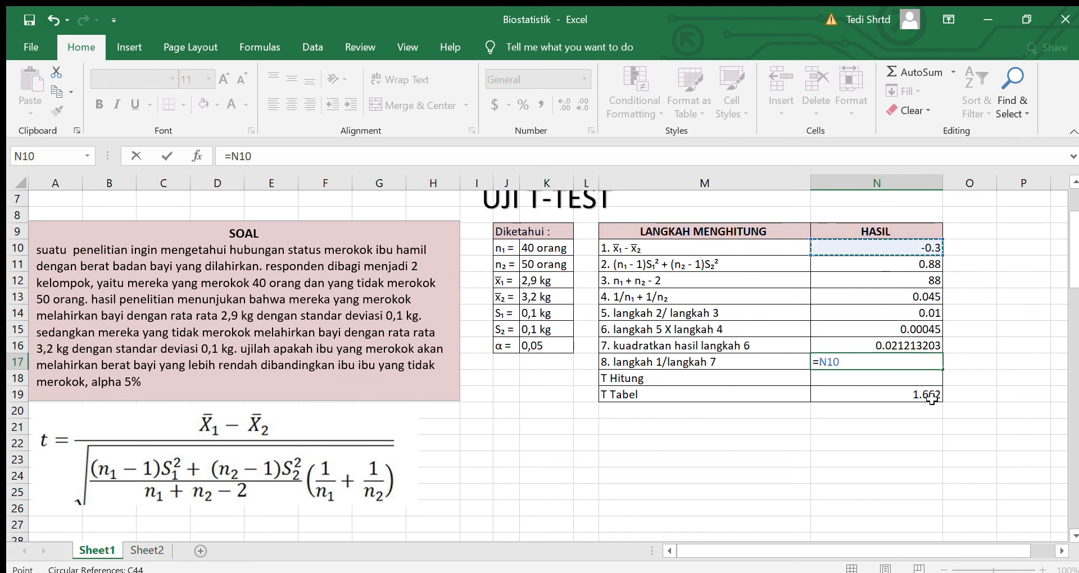
pyautogui.write('/')
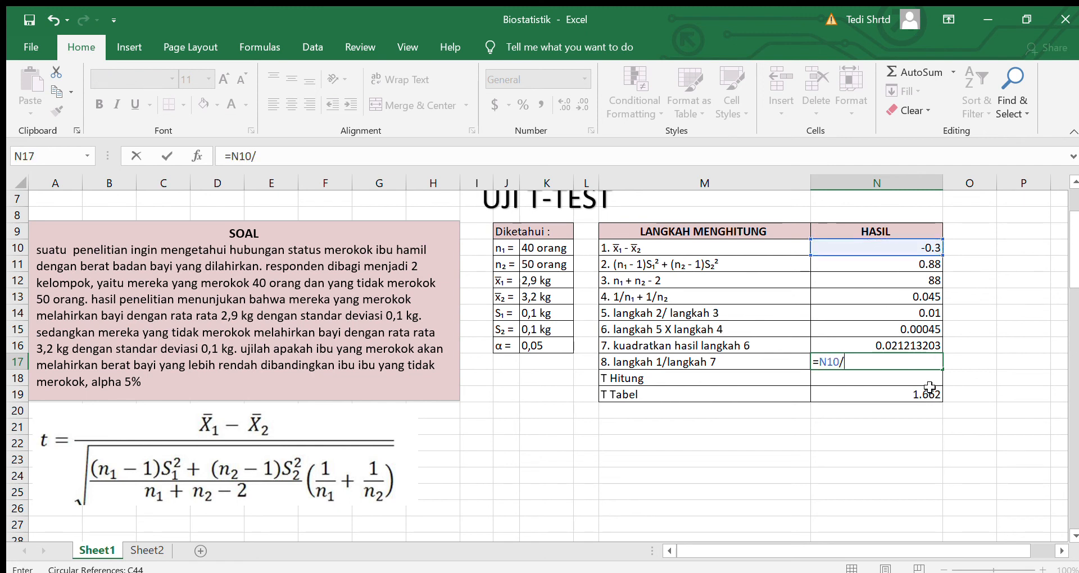
pyautogui.click(899, 345)
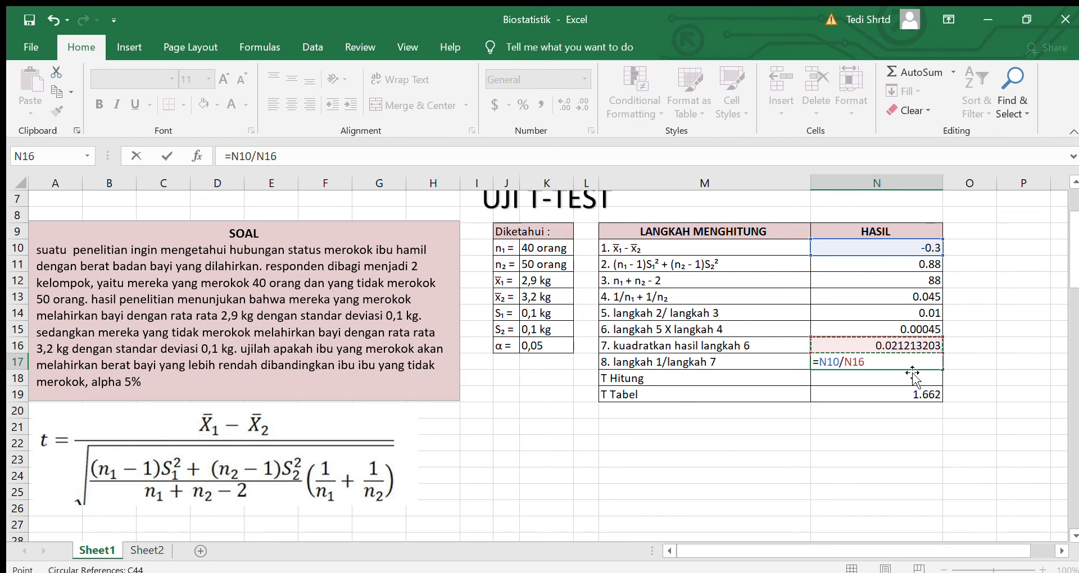
pyautogui.press('Return')
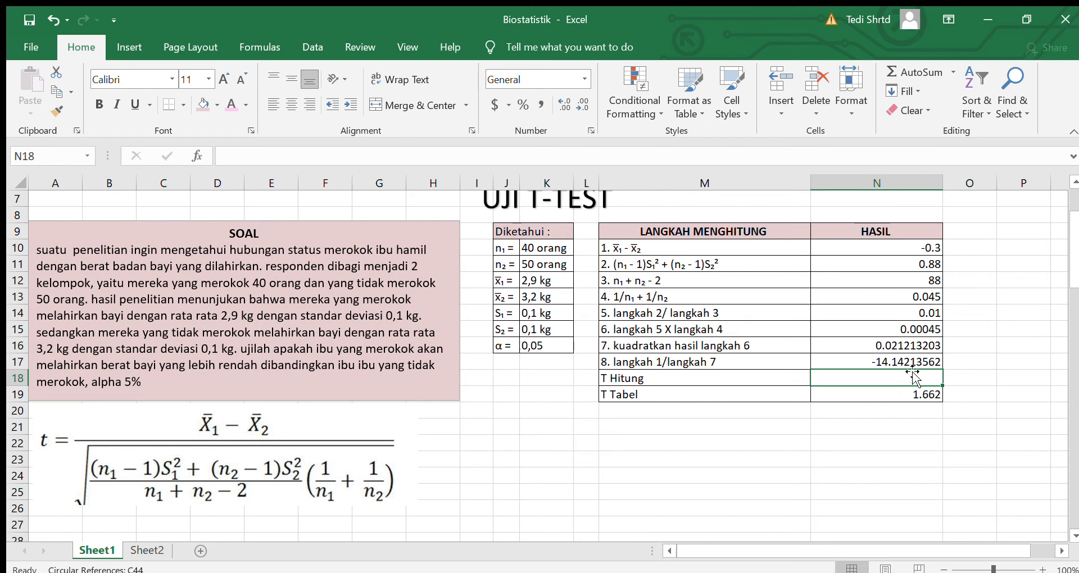
# Try to copy the langkah 8 result from N17 into the T Hitung cell N18, and clear the cell again
pyautogui.click(906, 363)
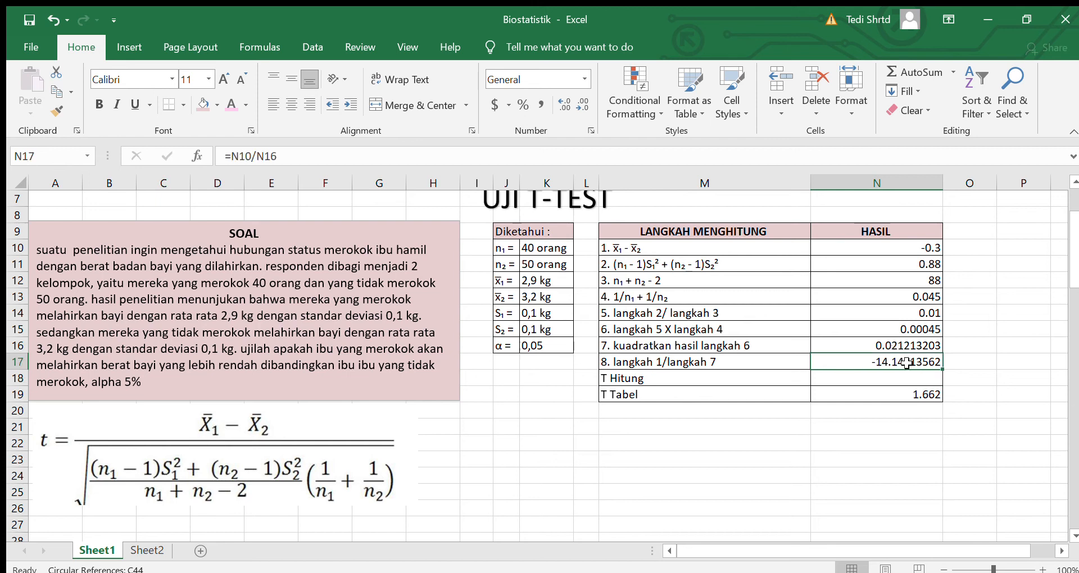
pyautogui.hotkey('ctrl', 'c')
pyautogui.click(913, 379)
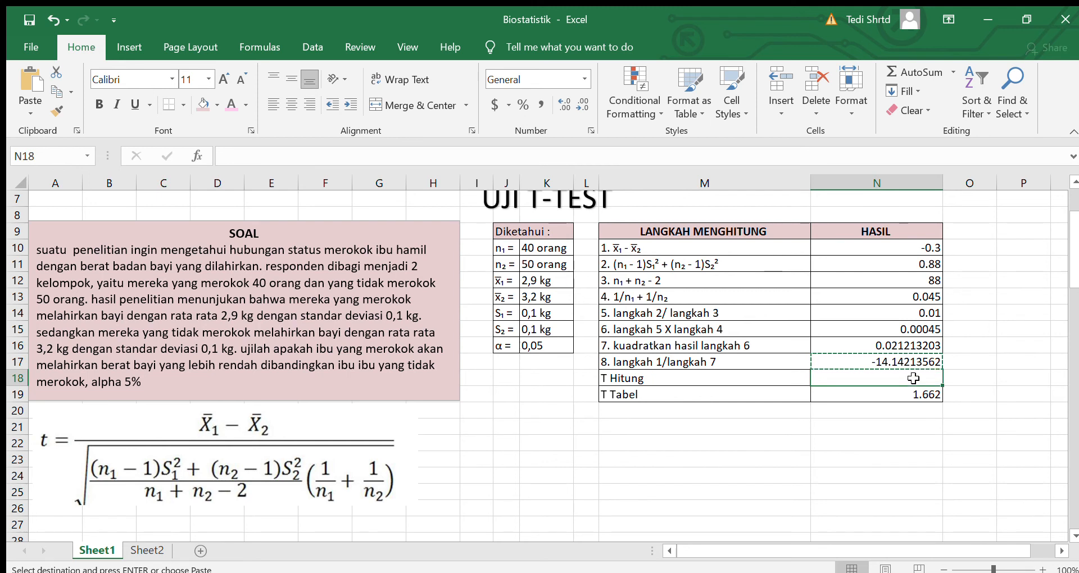
pyautogui.hotkey('ctrl', 'v')
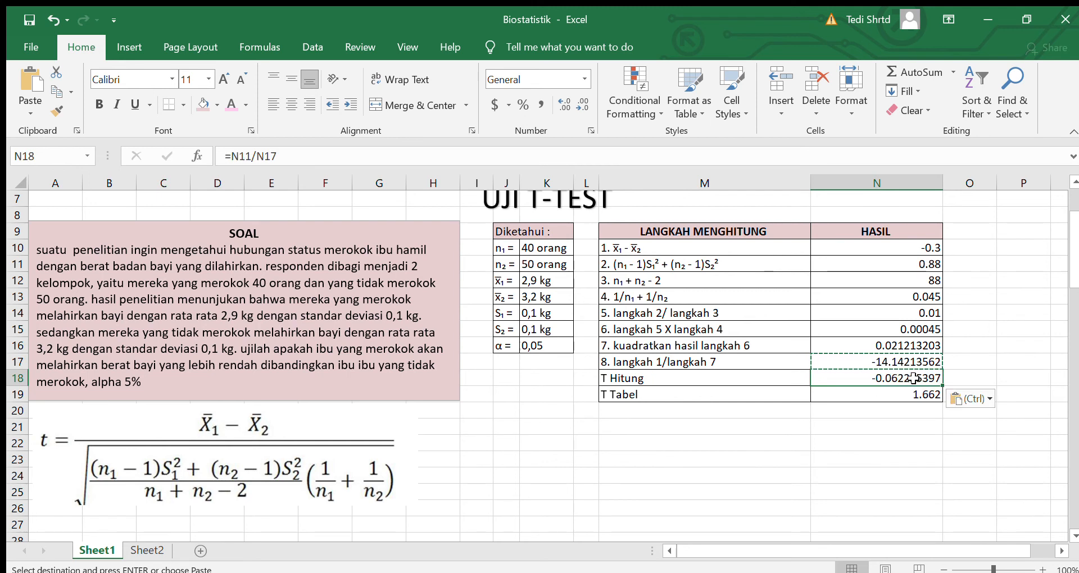
pyautogui.press('Delete')
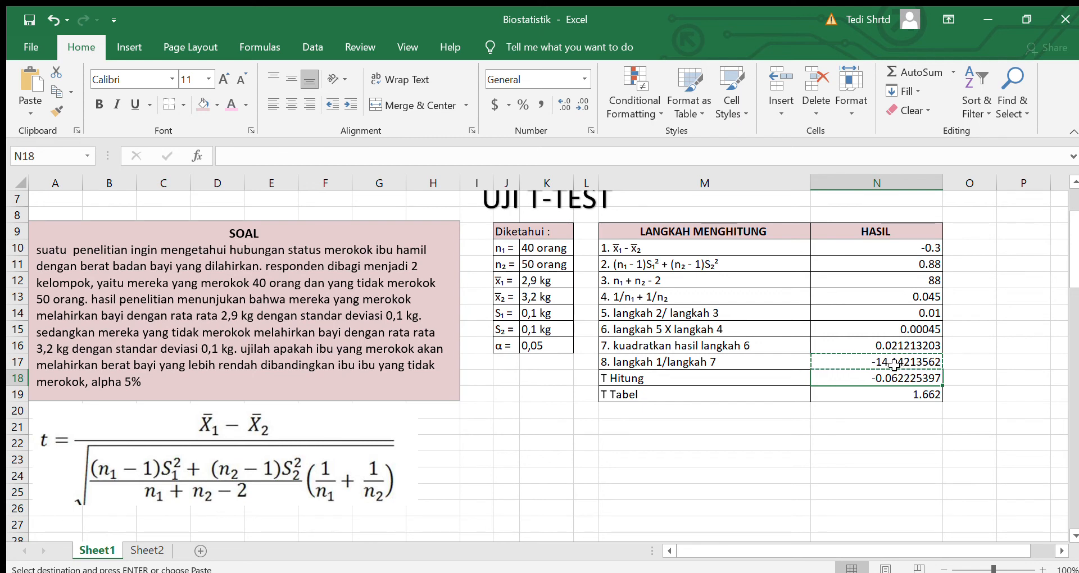
pyautogui.click(894, 364)
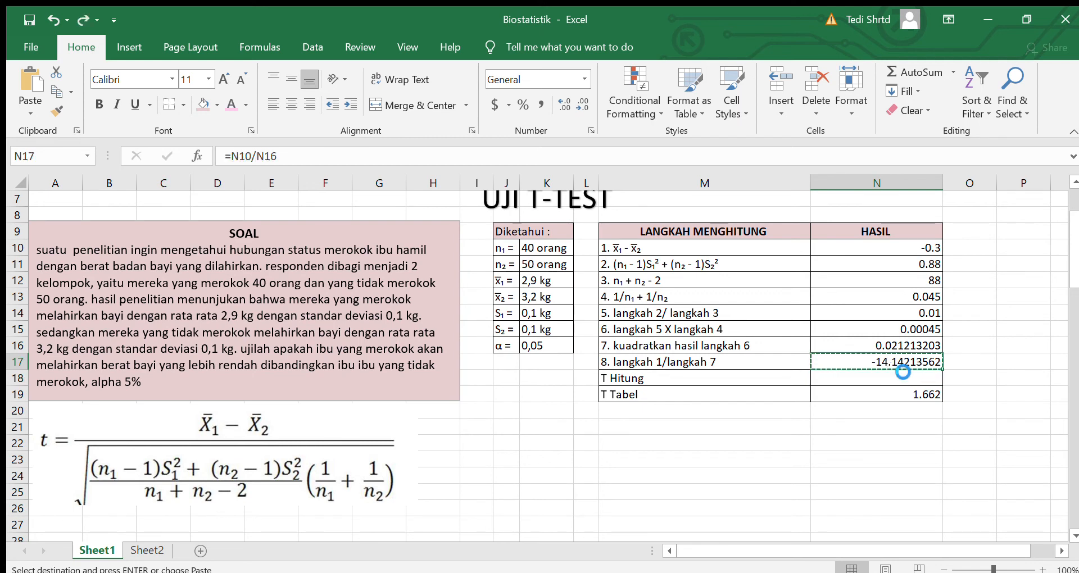
pyautogui.click(901, 379)
pyautogui.hotkey('ctrl', 'v')
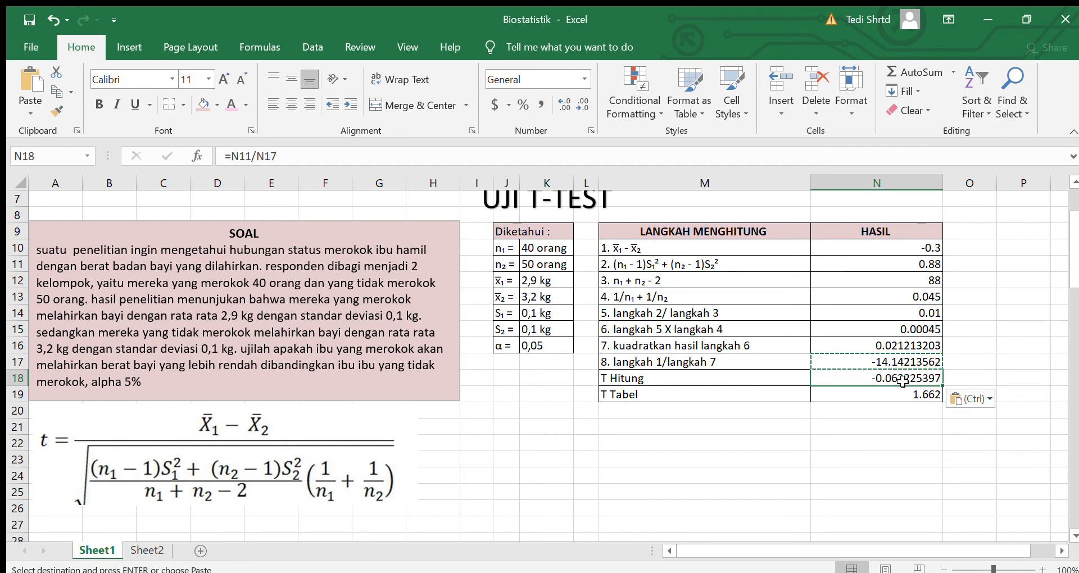
pyautogui.press('BackSpace')
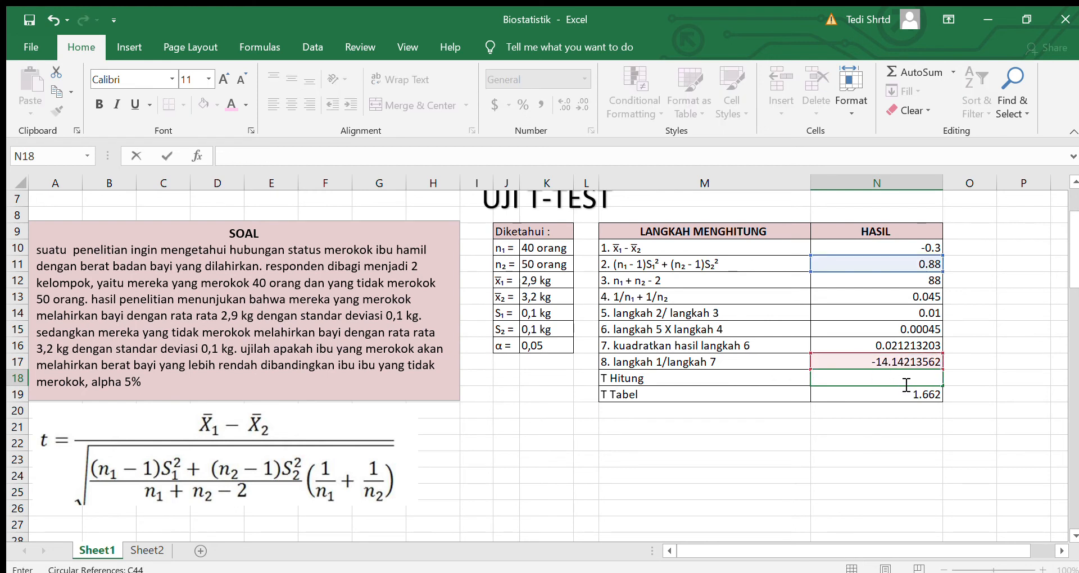
pyautogui.click(765, 378)
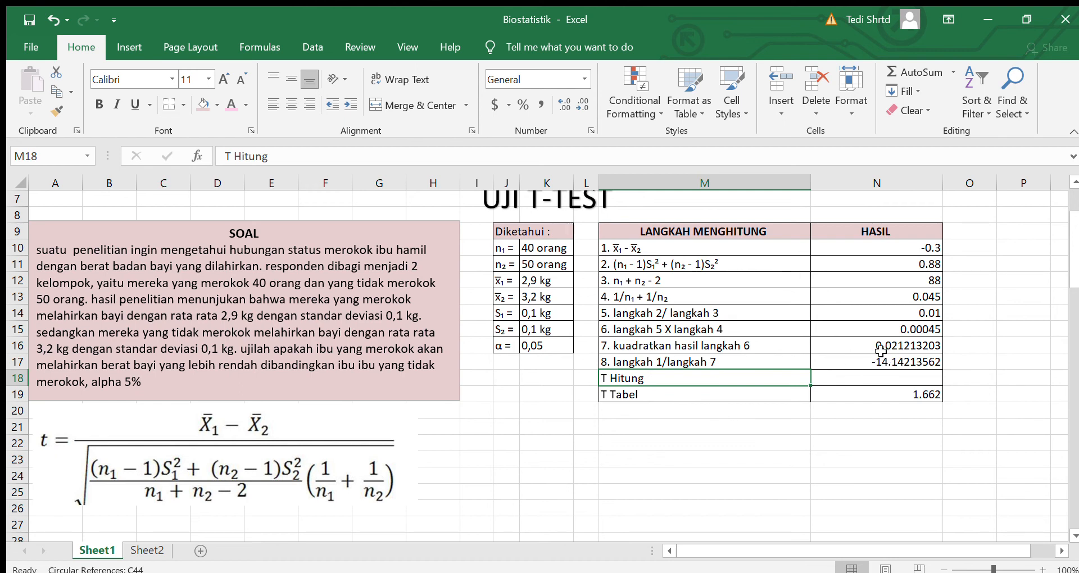
# Review the Ho and Ha hypotheses and the KESIMPULAN box below the t-test formula
pyautogui.click(707, 437)
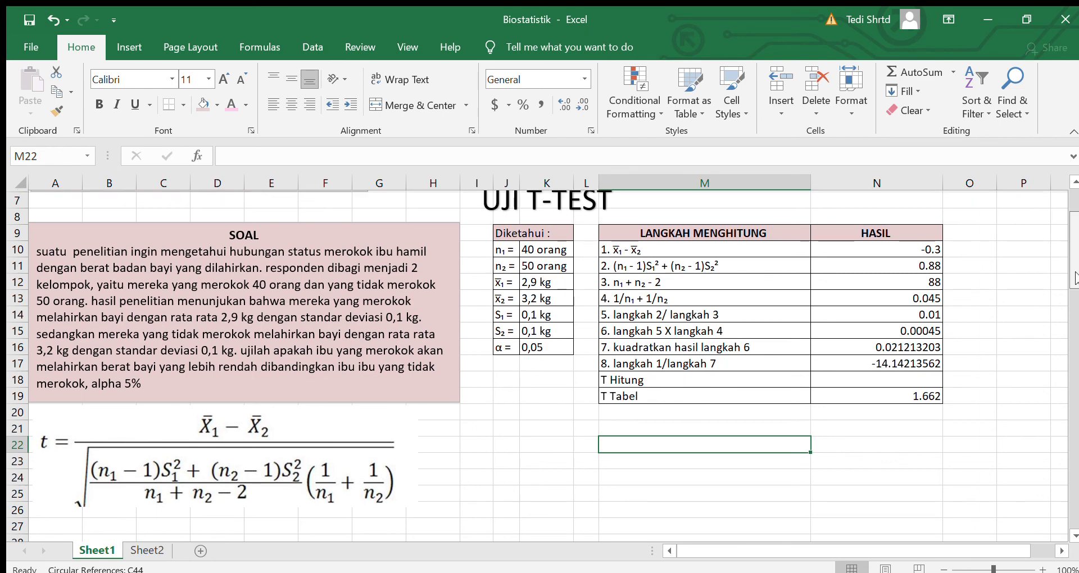
pyautogui.scroll(-5, 834, 398)
pyautogui.click(833, 397)
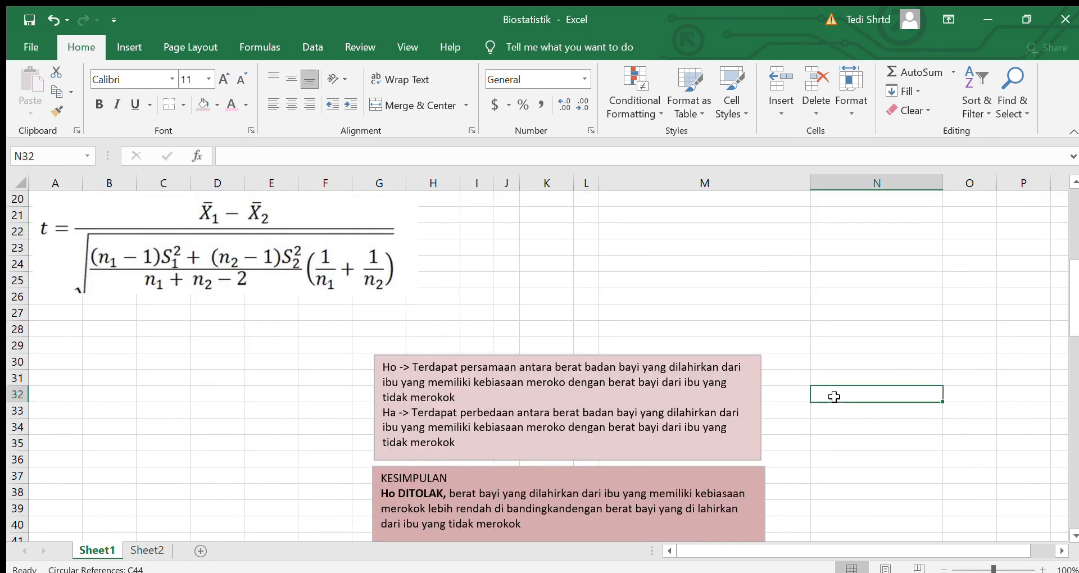
pyautogui.press('Down')
pyautogui.press('Down')
pyautogui.press('Down')
pyautogui.press('Down')
pyautogui.press('Down')
pyautogui.press('Down')
pyautogui.press('Down')
pyautogui.press('Down')
pyautogui.press('Down')
pyautogui.press('Down')
pyautogui.press('Down')
pyautogui.press('Down')
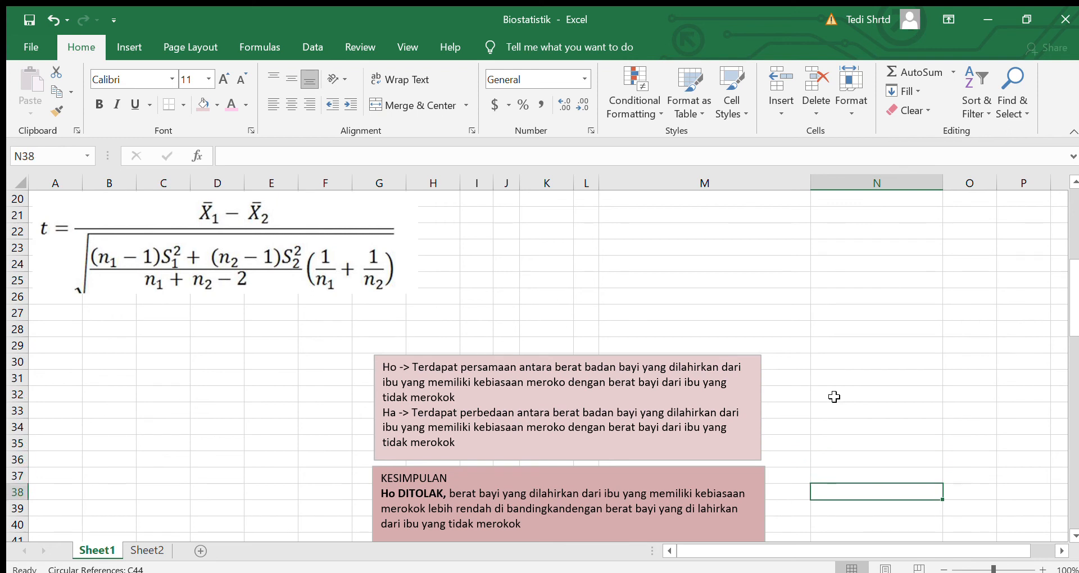
pyautogui.press('Down')
pyautogui.press('Down')
pyautogui.press('Down')
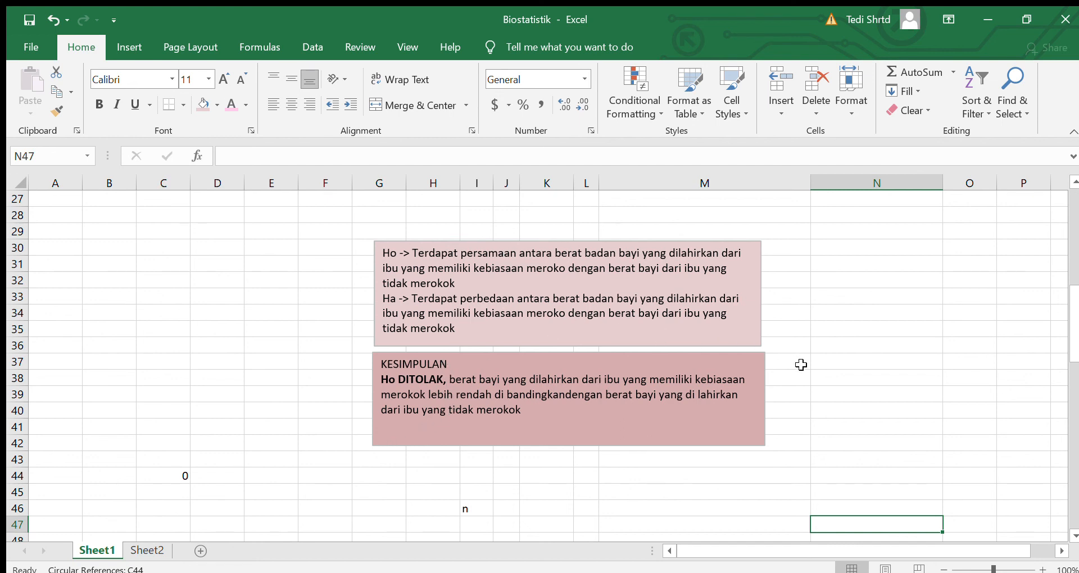
# Enter the comparison note "T hitung < T tabel" in cell N38 beside the KESIMPULAN box
pyautogui.click(823, 377)
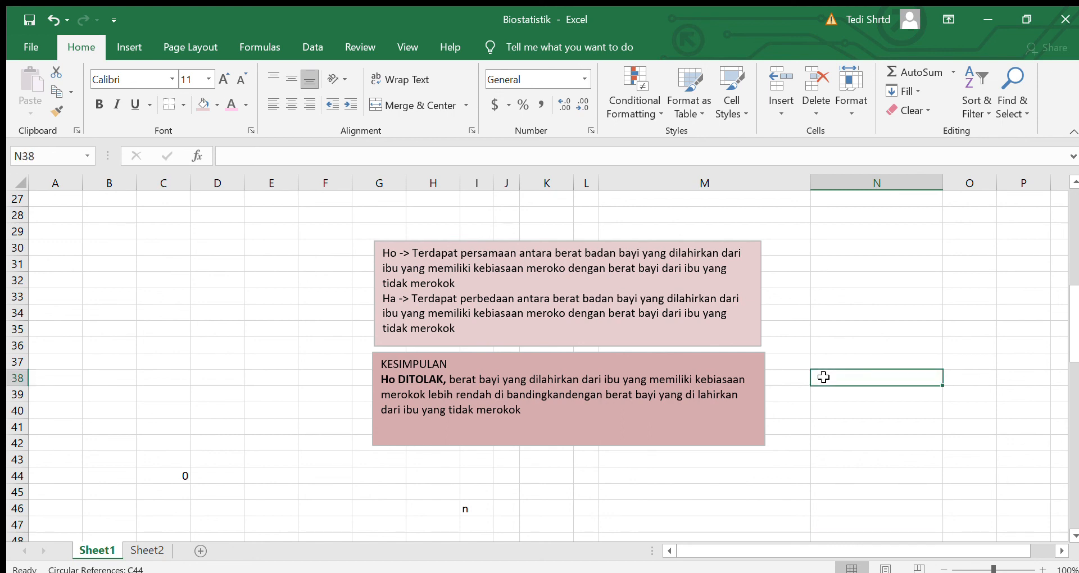
pyautogui.write('T hitung')
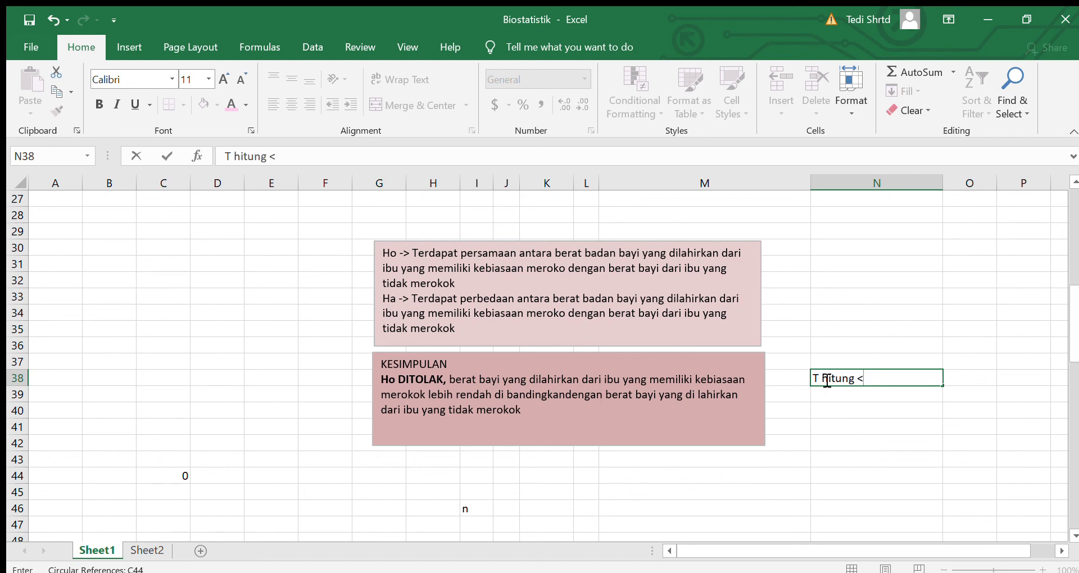
pyautogui.write('< T tabel')
# Return to the beginning of the sheet, reviewing the t-test formula, the HASIL values and the T Hitung and T Tabel rows
pyautogui.press('Up')
pyautogui.press('Up')
pyautogui.press('Up')
pyautogui.press('Up')
pyautogui.press('Up')
pyautogui.press('Up')
pyautogui.press('Up')
pyautogui.press('Up')
pyautogui.press('Up')
pyautogui.press('Up')
pyautogui.press('Up')
pyautogui.press('Up')
pyautogui.press('Up')
pyautogui.press('Up')
pyautogui.press('Up')
pyautogui.press('Up')
pyautogui.press('Up')
pyautogui.press('Up')
pyautogui.press('Up')
pyautogui.press('Up')
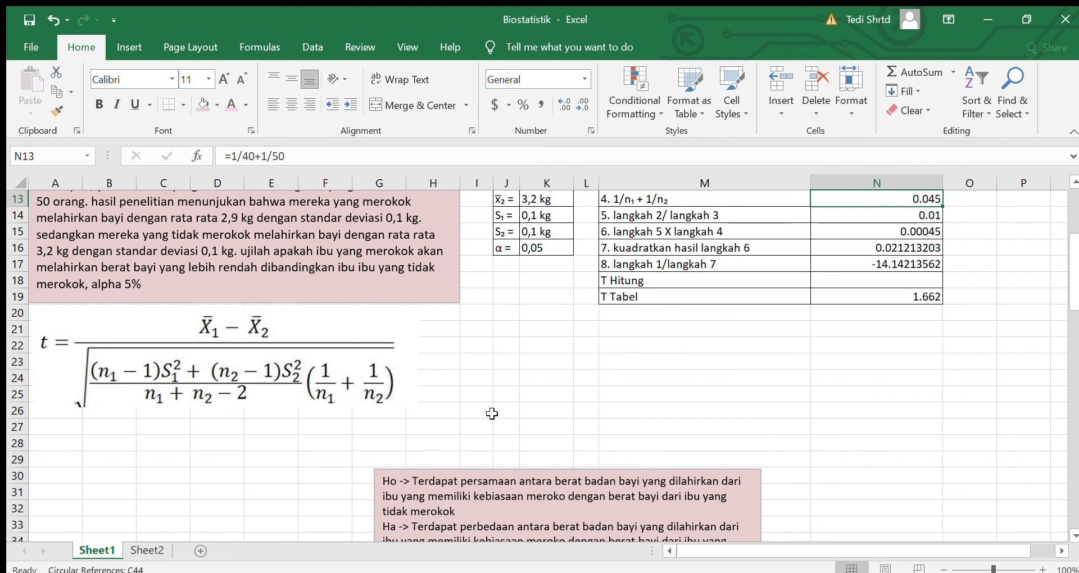
pyautogui.press('Left')
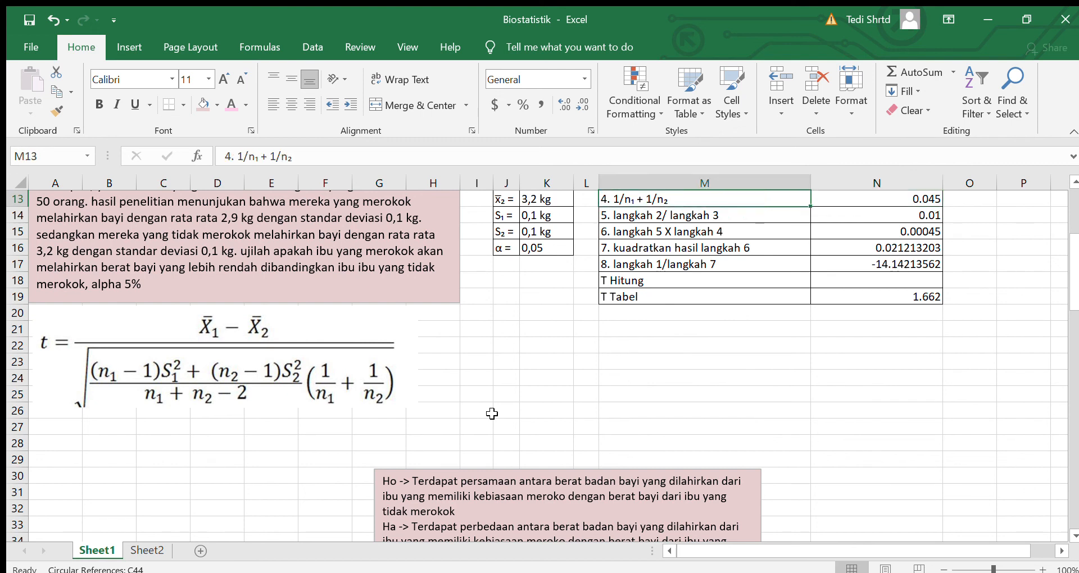
pyautogui.press('Up')
pyautogui.press('Up')
pyautogui.press('Up')
pyautogui.press('Up')
pyautogui.press('Up')
pyautogui.press('Up')
pyautogui.press('Up')
pyautogui.press('Up')
pyautogui.press('Up')
pyautogui.press('Up')
pyautogui.press('Up')
pyautogui.press('Up')
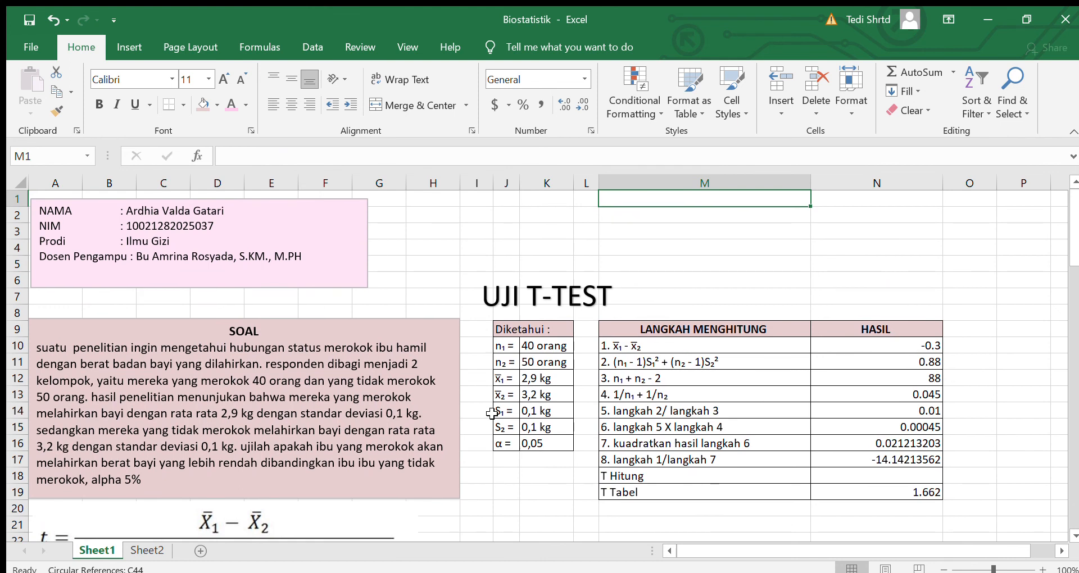
# Go through the LANGKAH MENGHITUNG column from its heading to step 4, 1/n₁ + 1/n₂
pyautogui.press('Down')
pyautogui.press('Down')
pyautogui.press('Down')
pyautogui.press('Down')
pyautogui.press('Down')
pyautogui.press('Down')
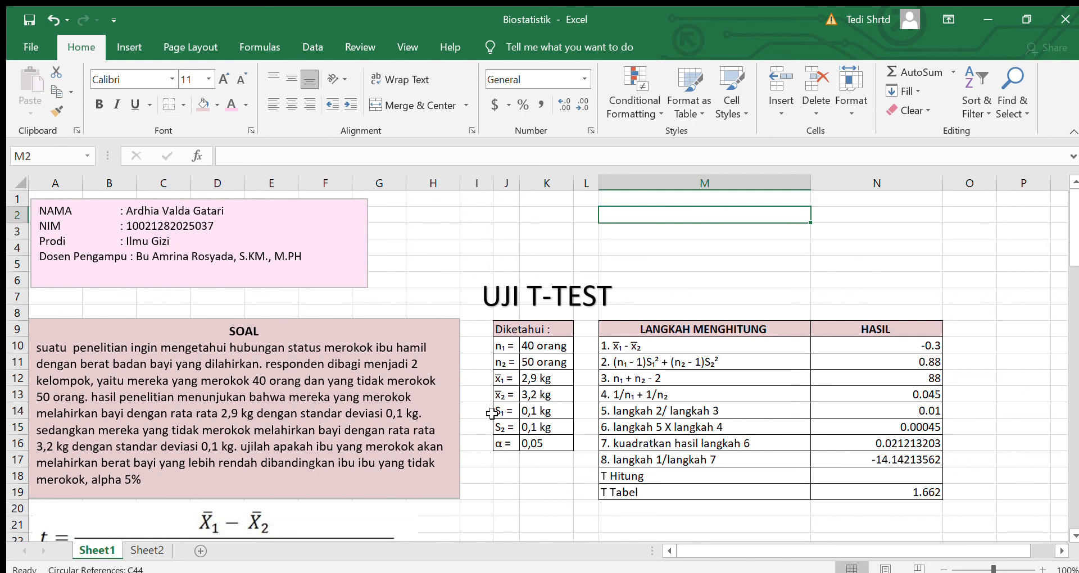
pyautogui.press('Down')
pyautogui.press('Down')
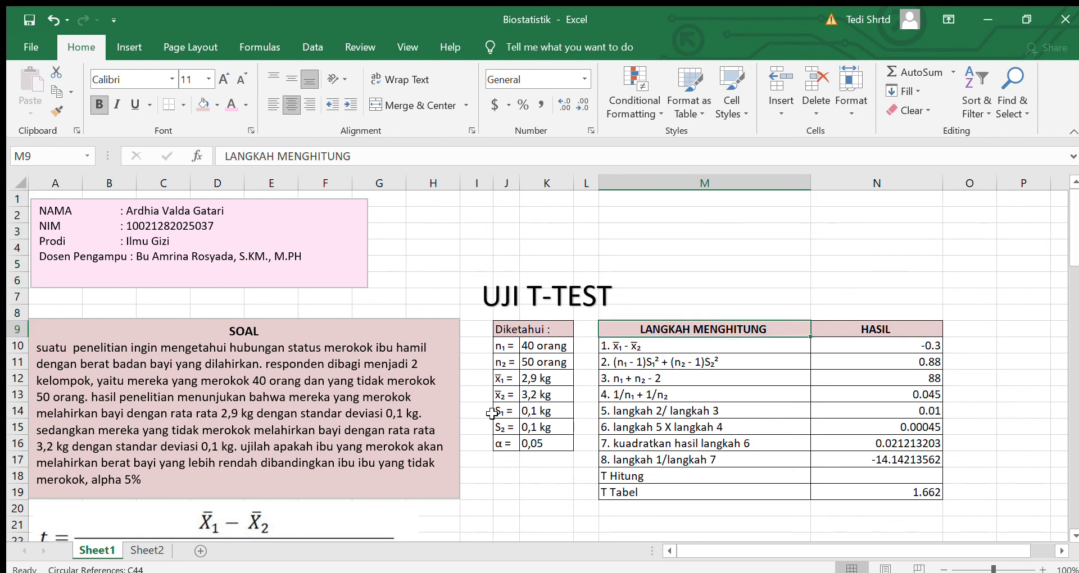
pyautogui.press('Down')
pyautogui.press('Down')
pyautogui.press('Down')
pyautogui.press('Down')
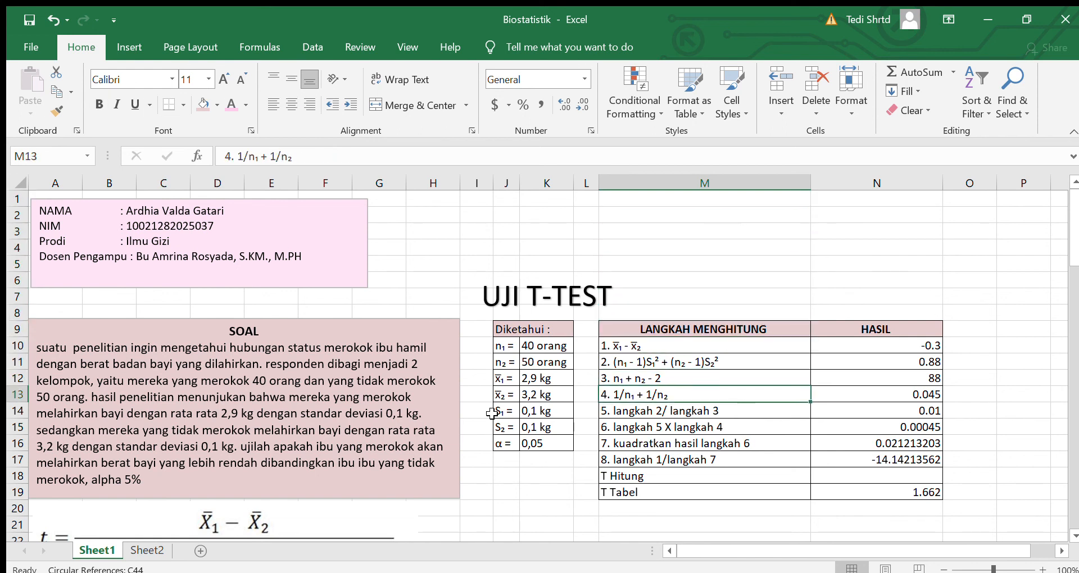